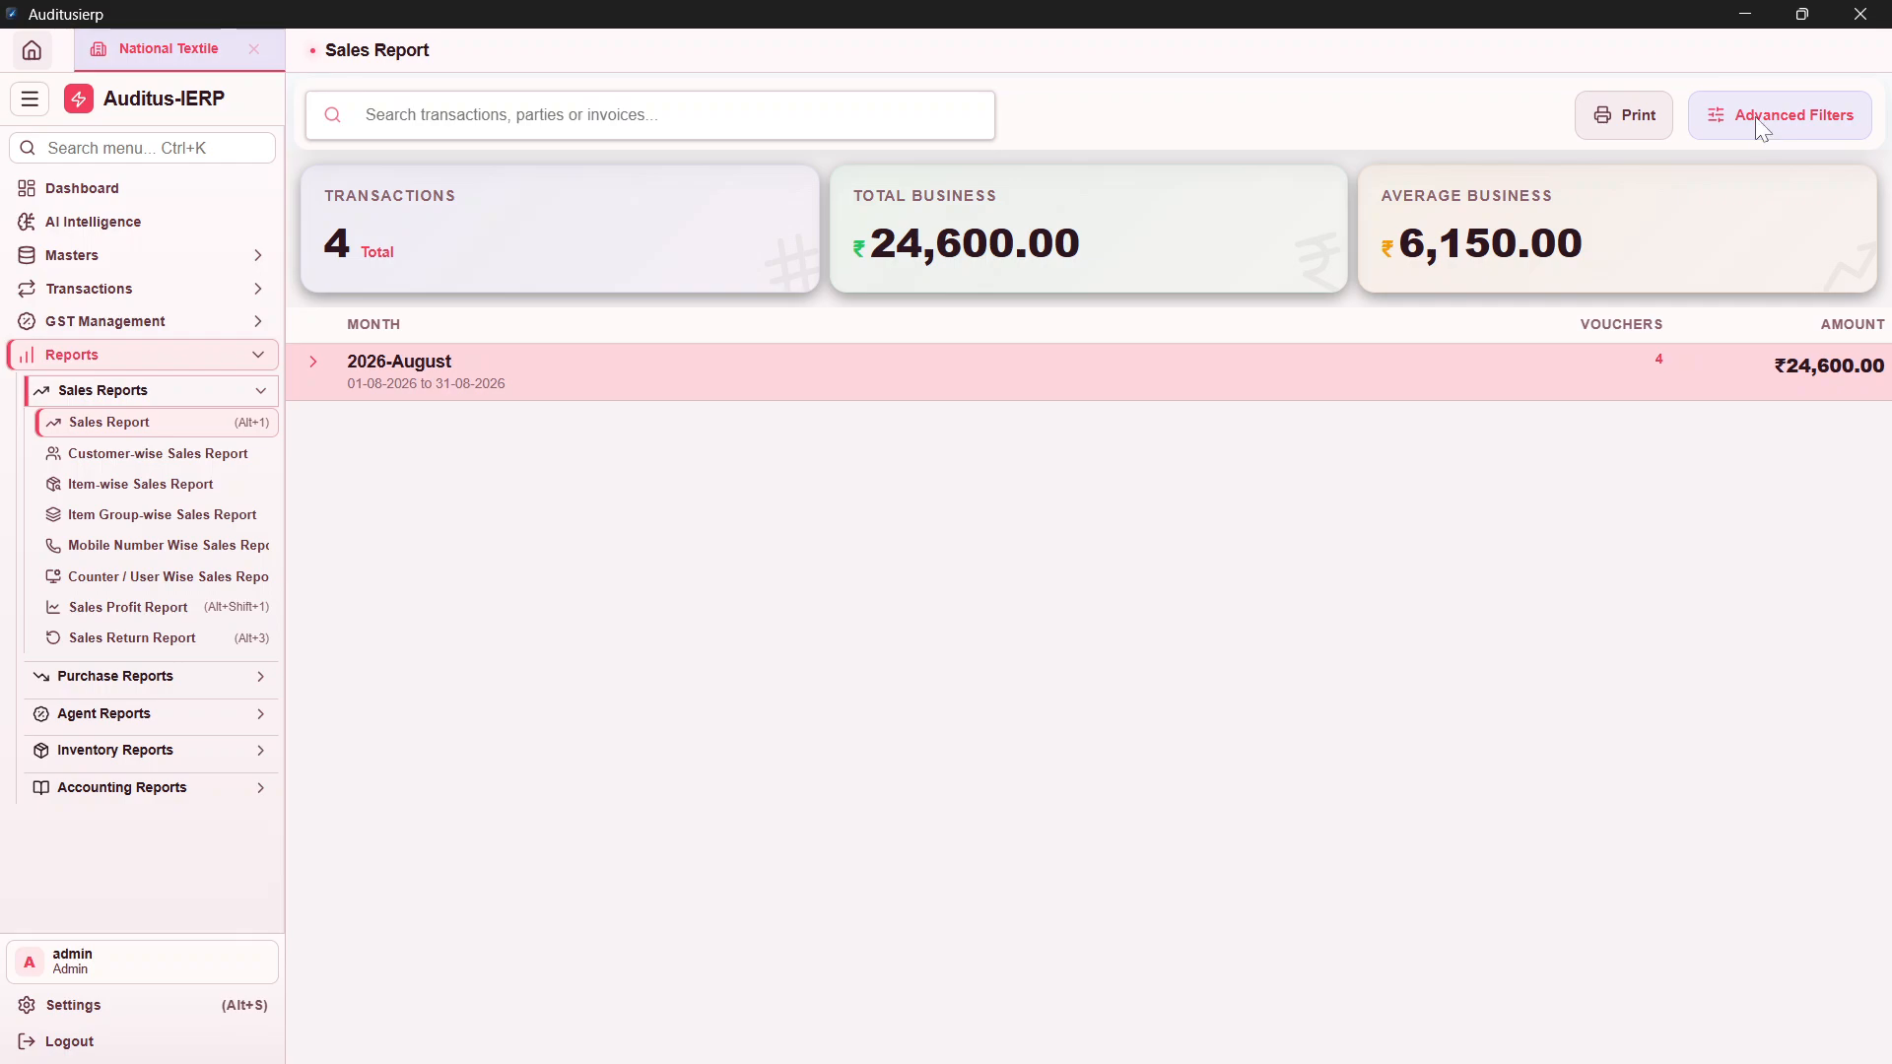
left_click(1755, 119)
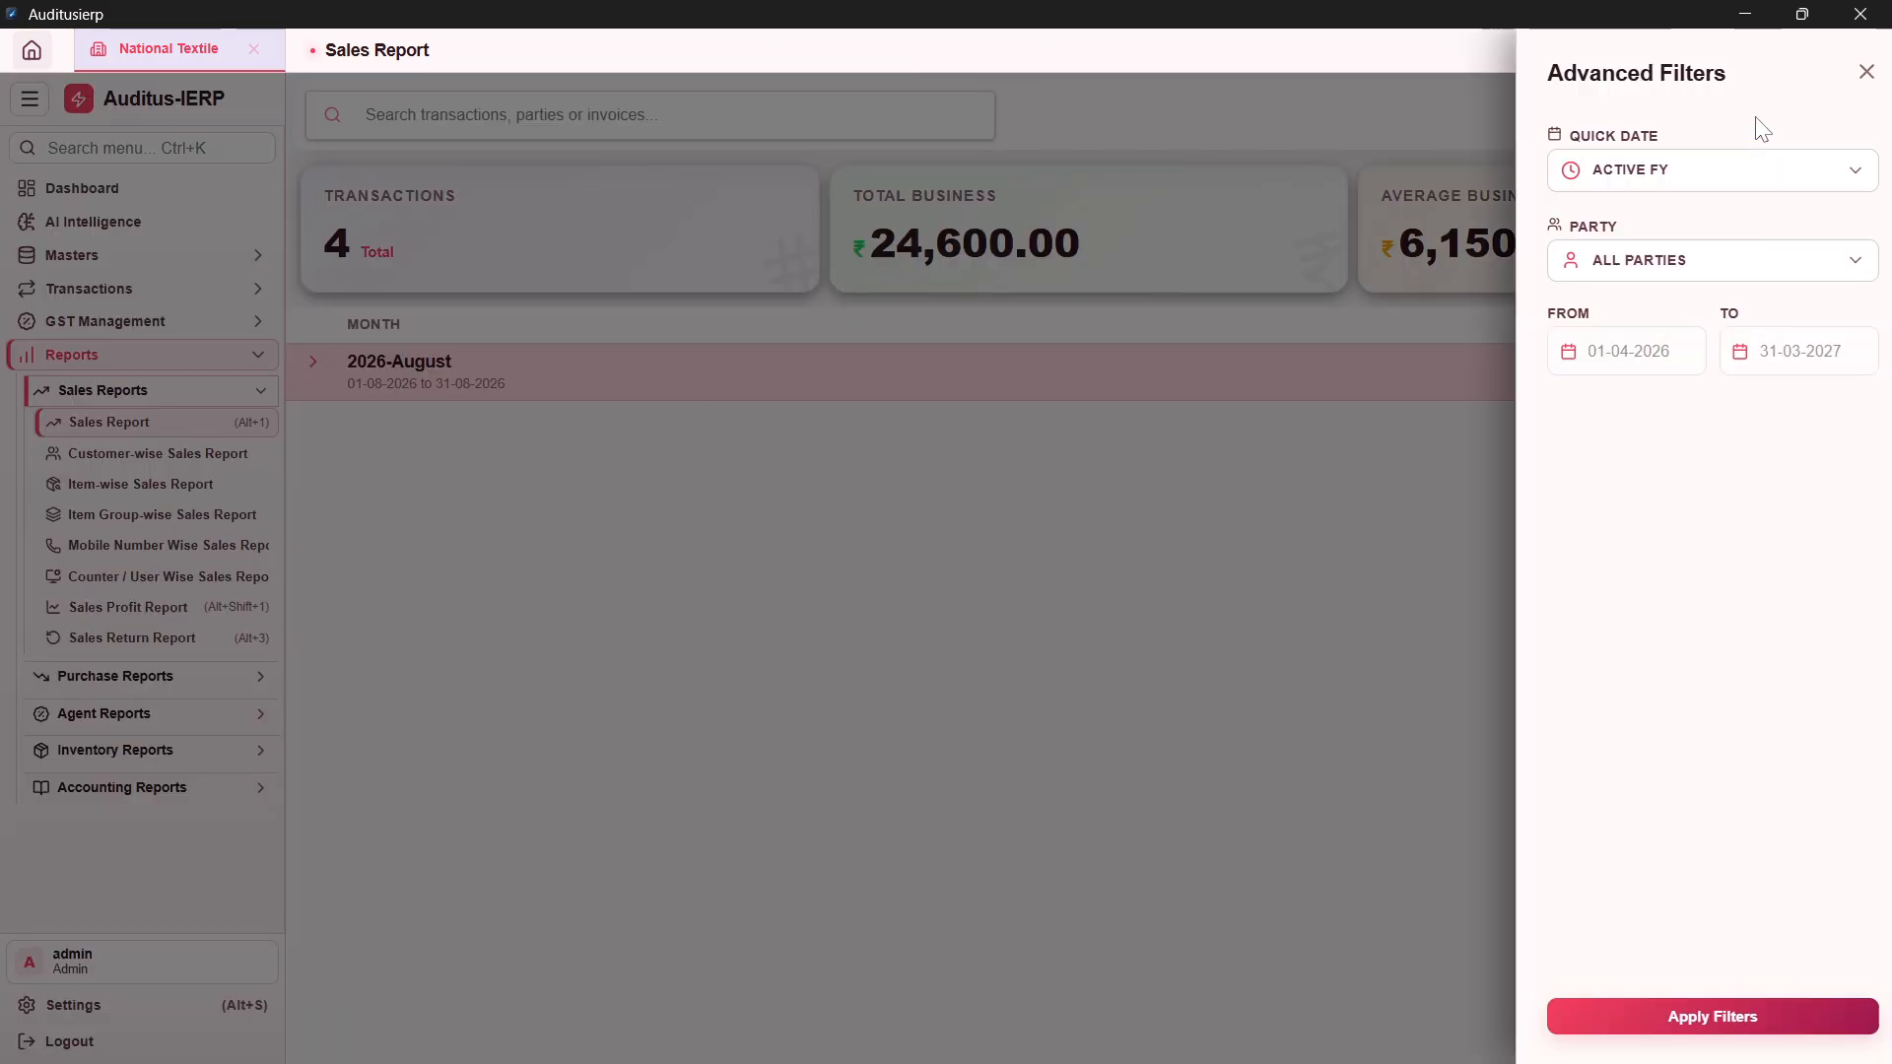
left_click(1652, 184)
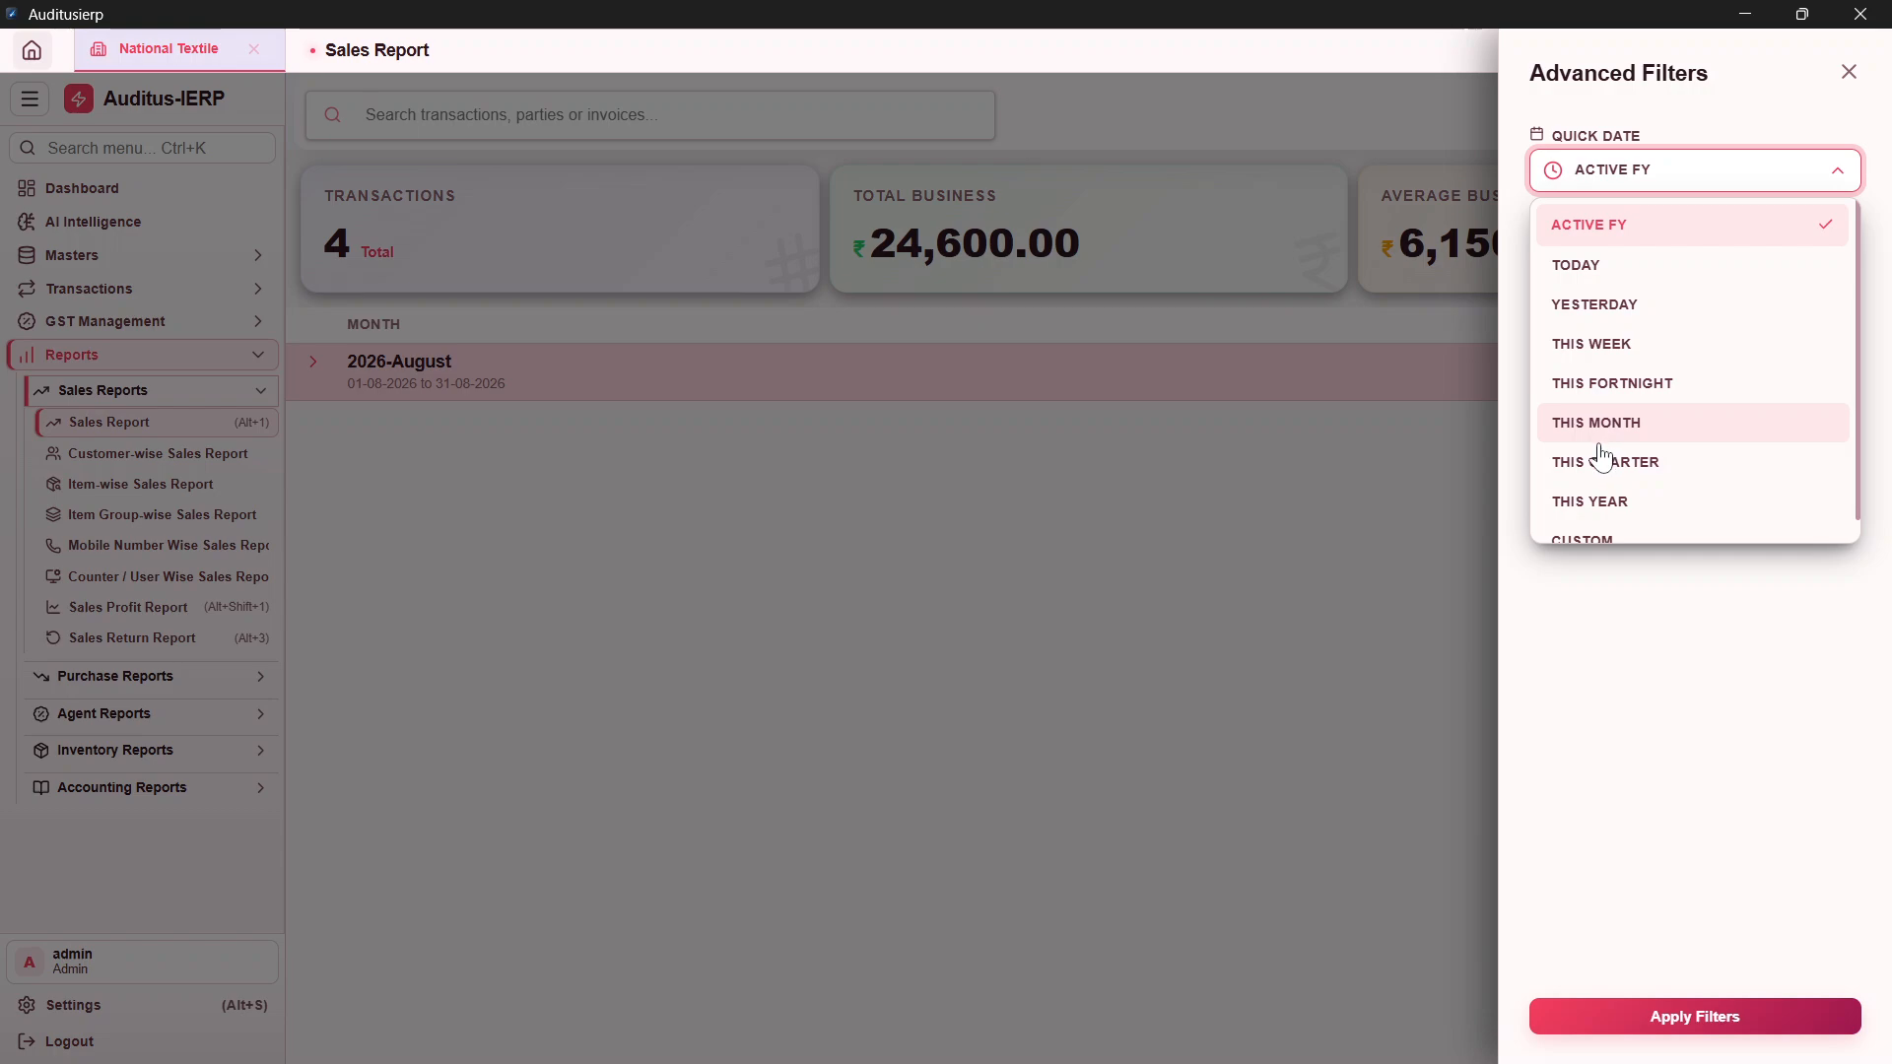
scroll(1601, 459, "down", 1)
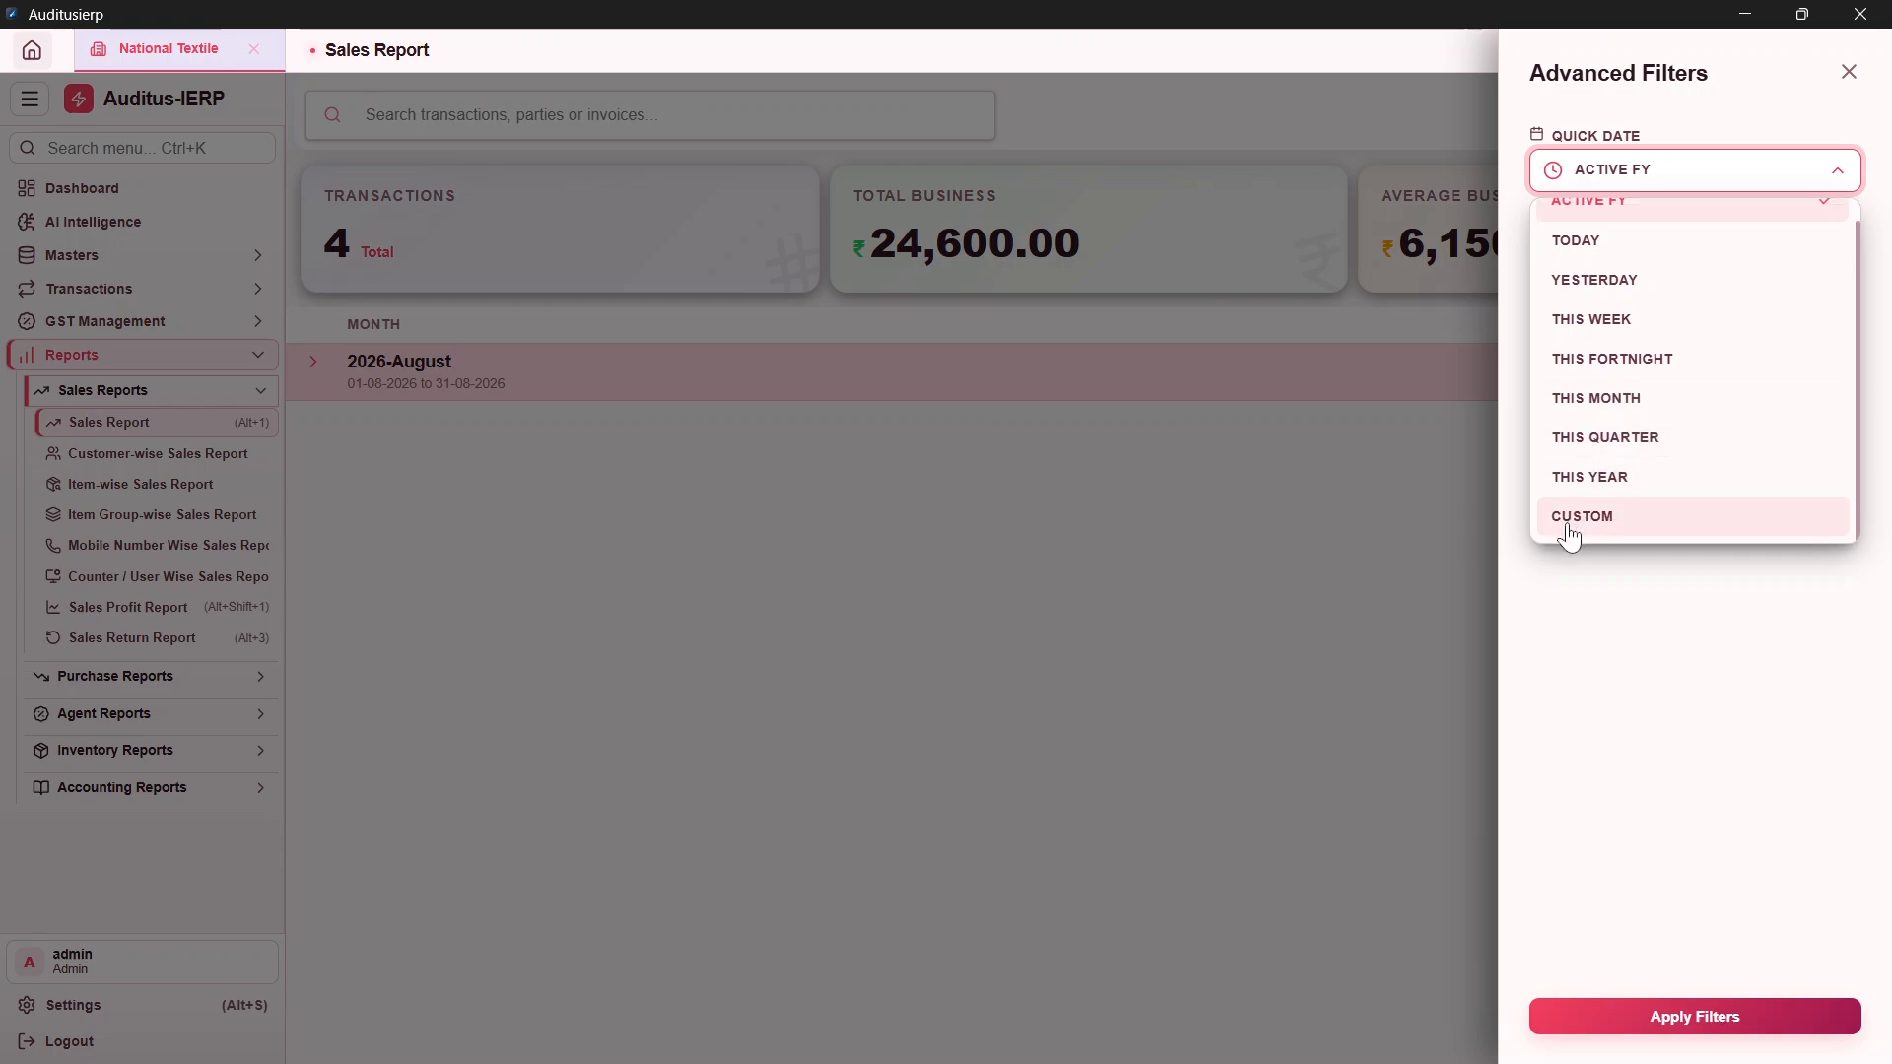
left_click(1570, 532)
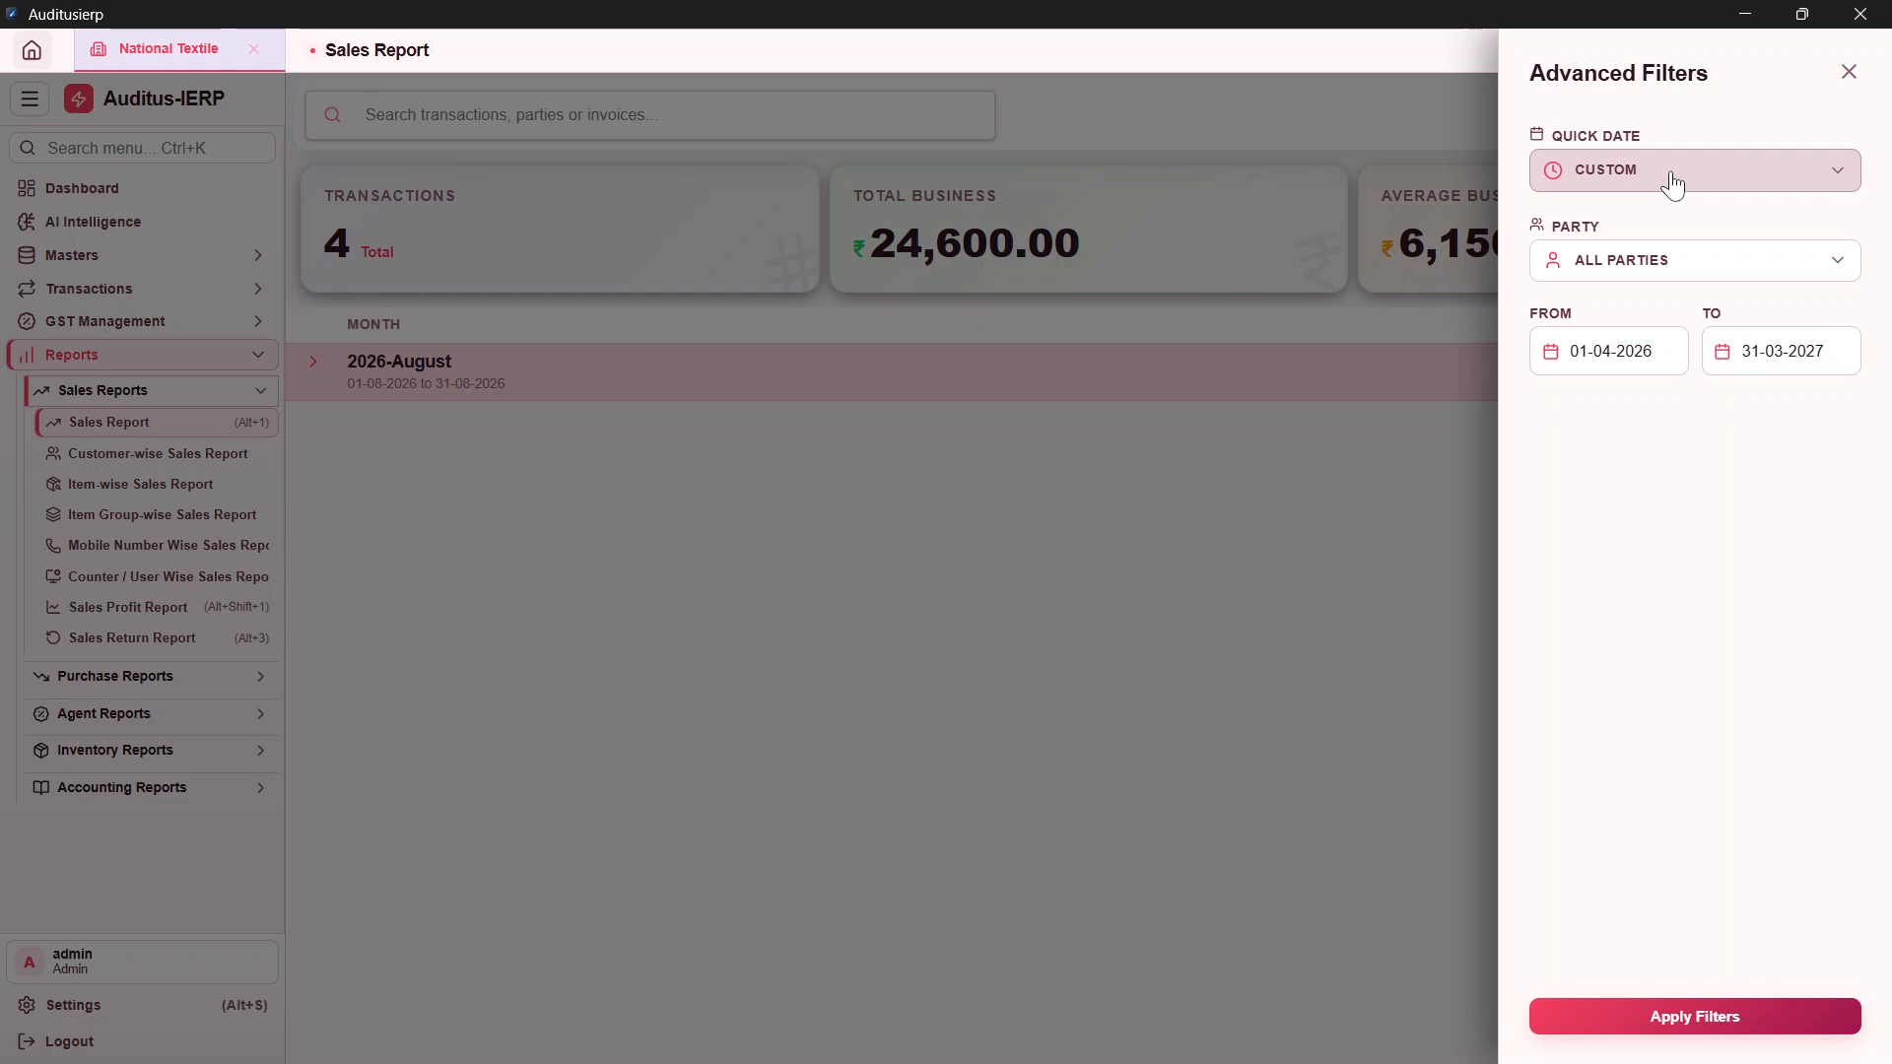
left_click(1672, 183)
left_click(1633, 237)
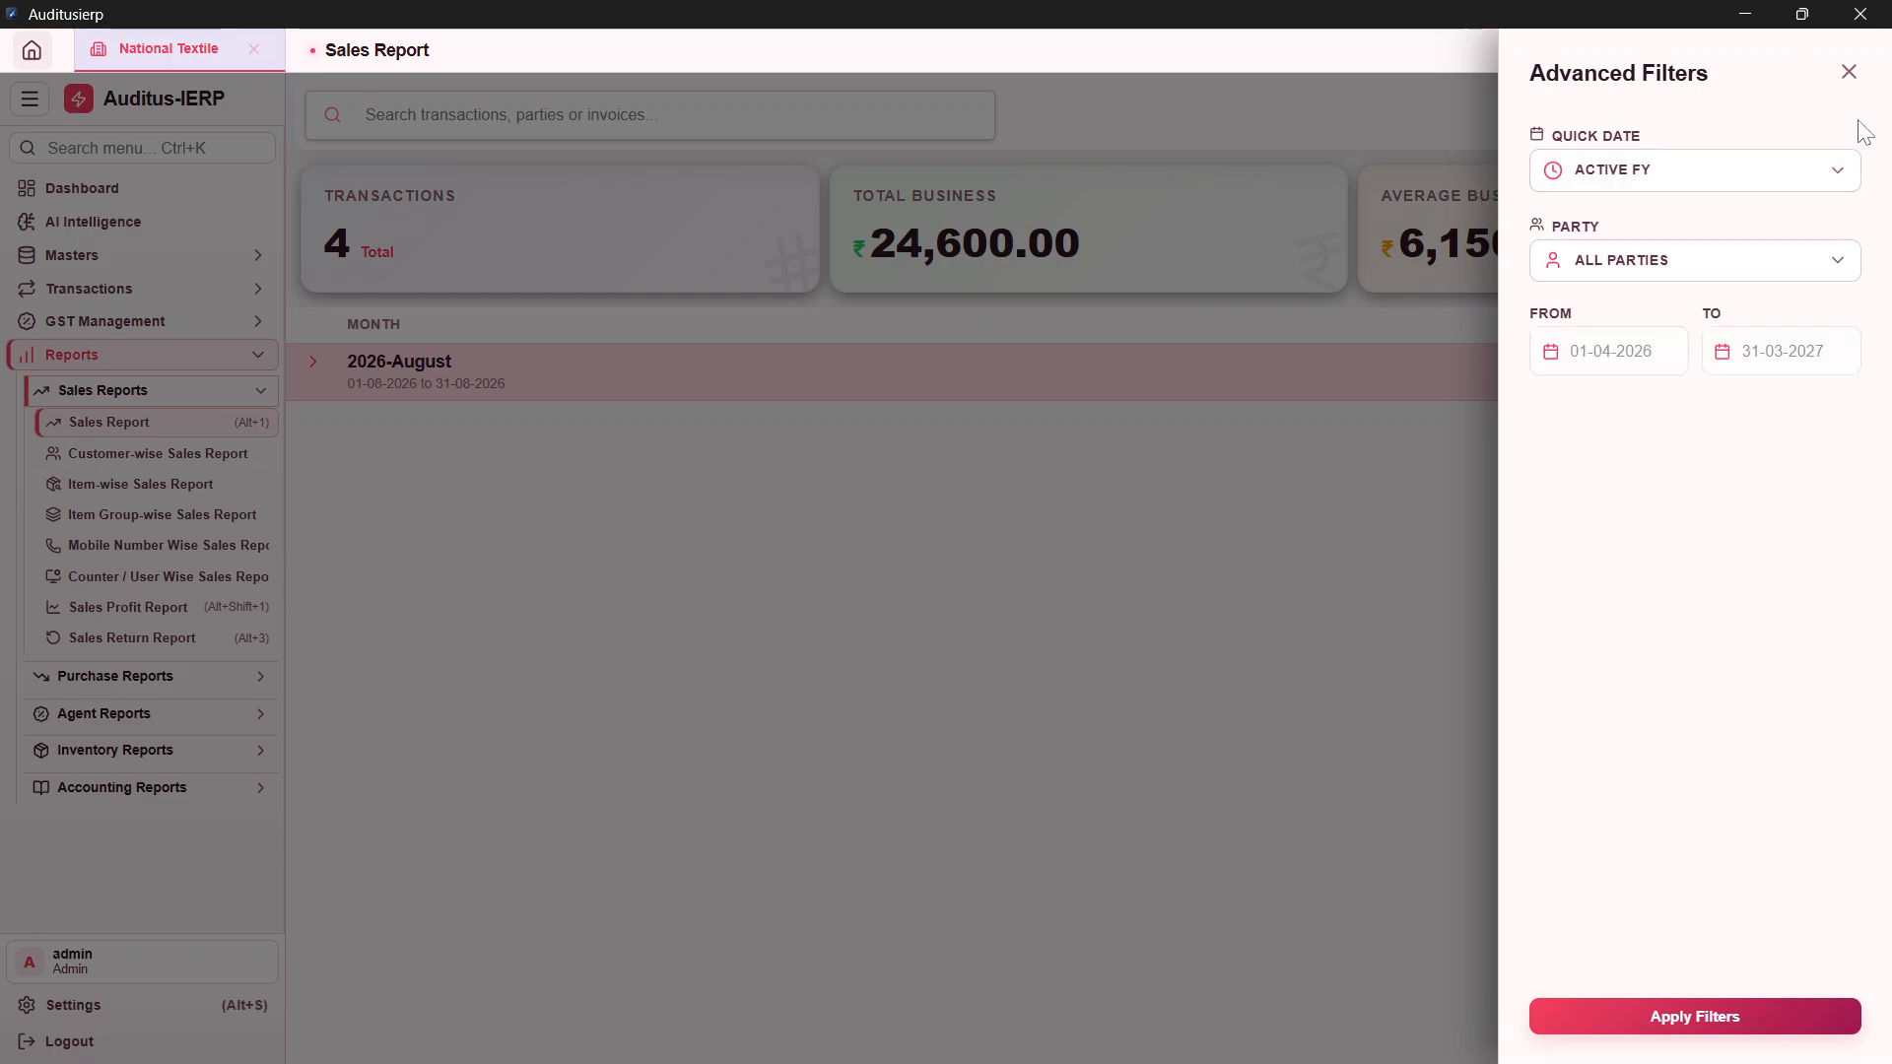
left_click(816, 197)
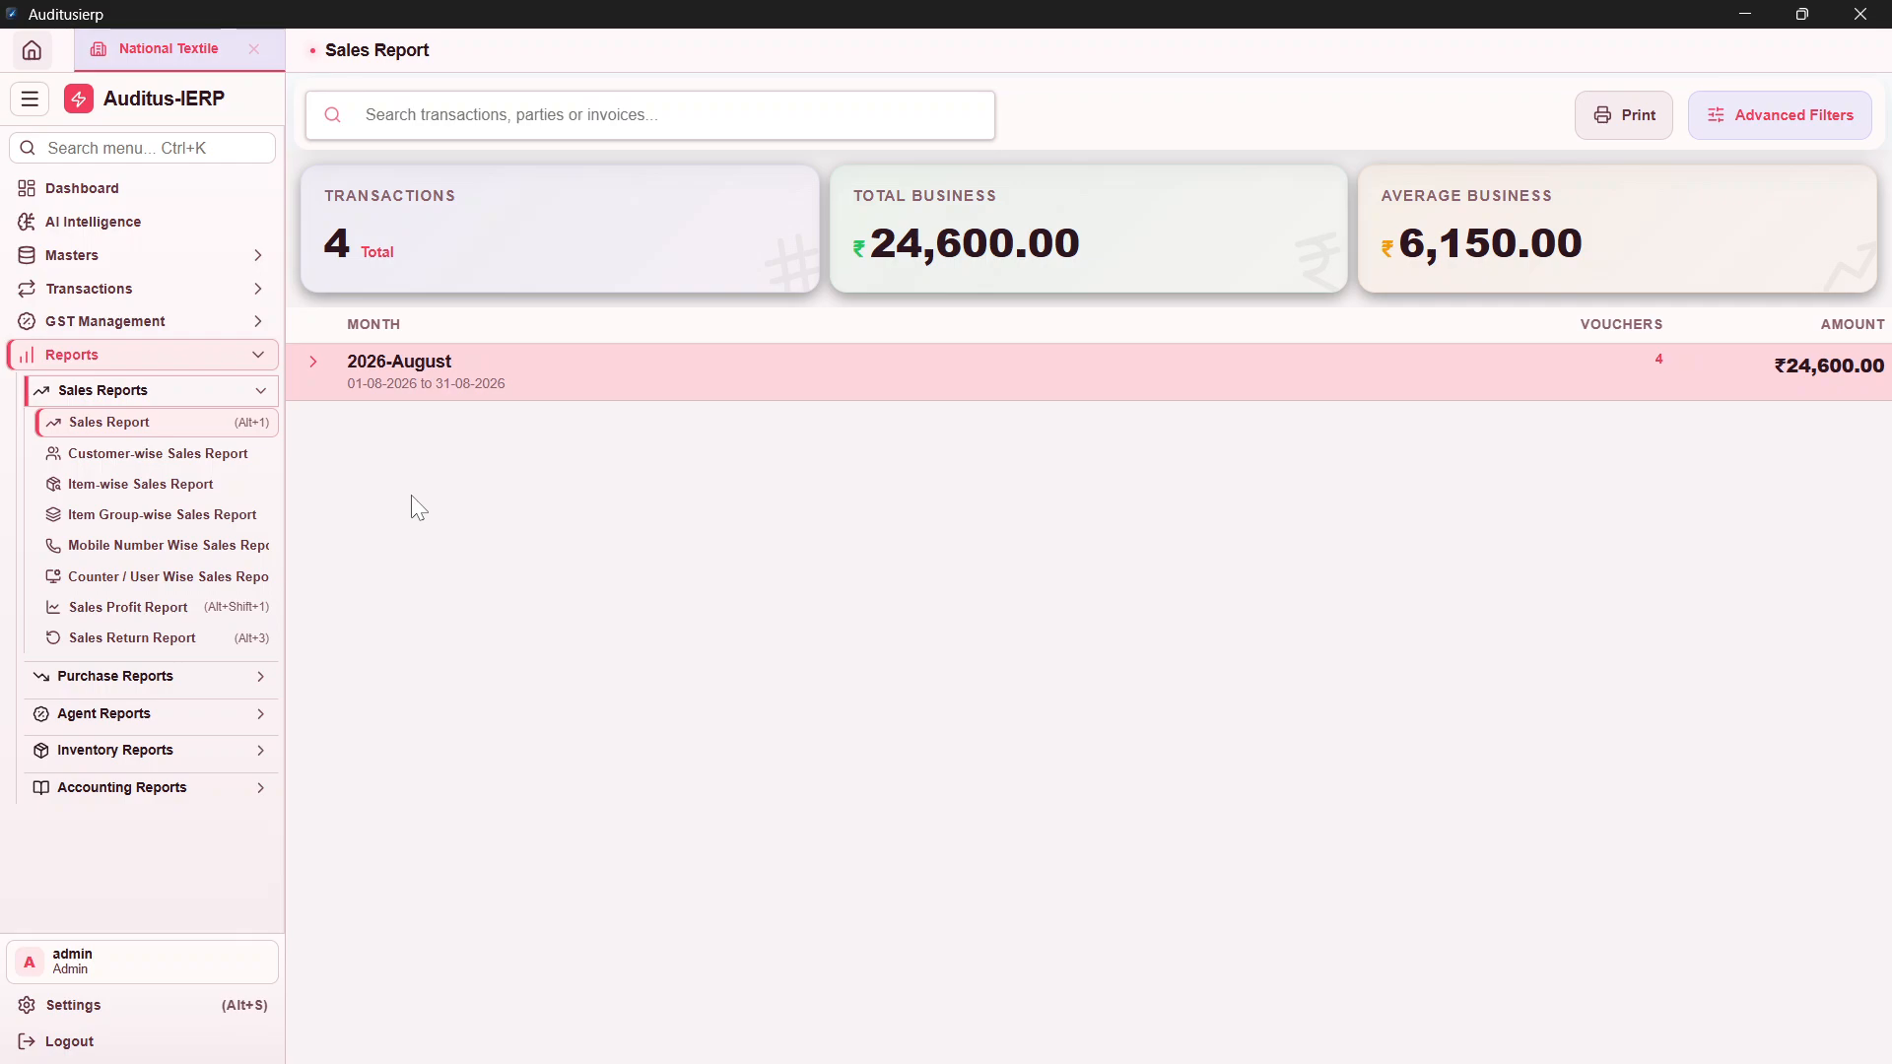
Step: List the 2026-August vouchers and expand vouchers 1 and 2 to show Polo Shirt - XL quantities 5 and 2
left_click(348, 388)
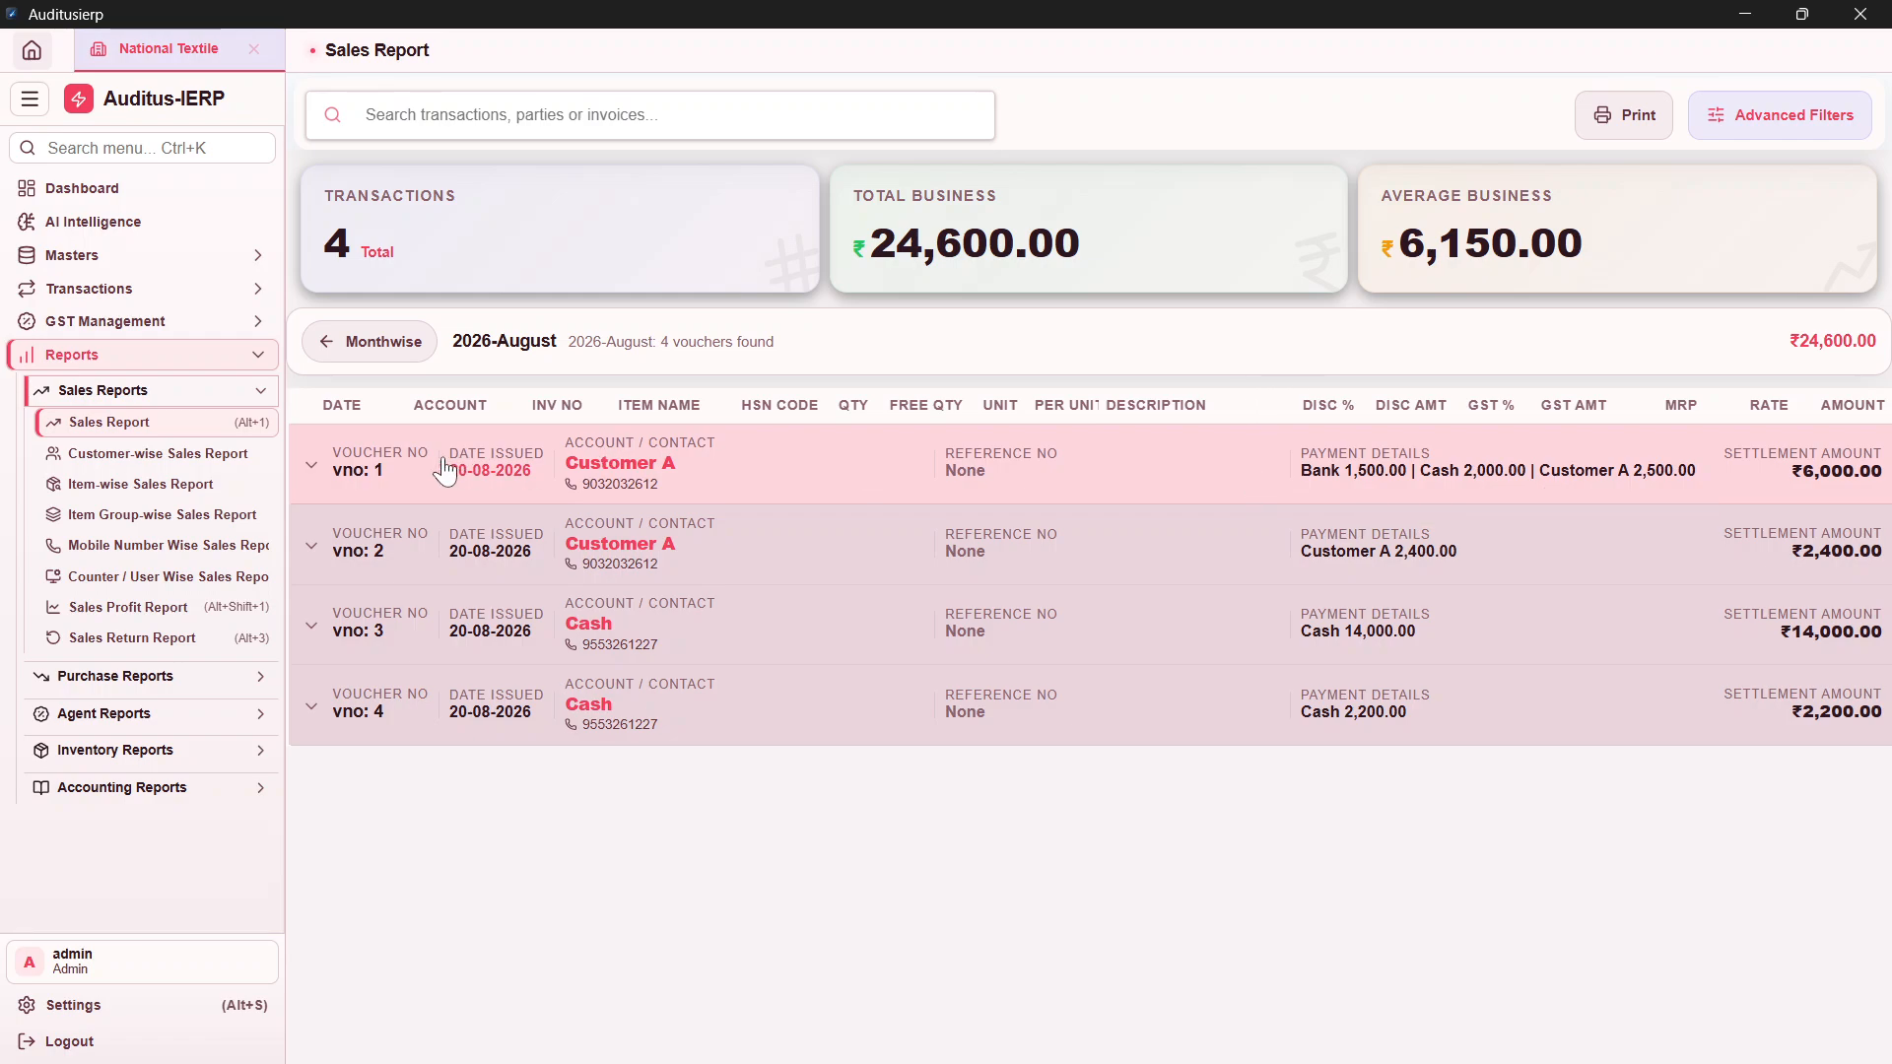
left_click(308, 469)
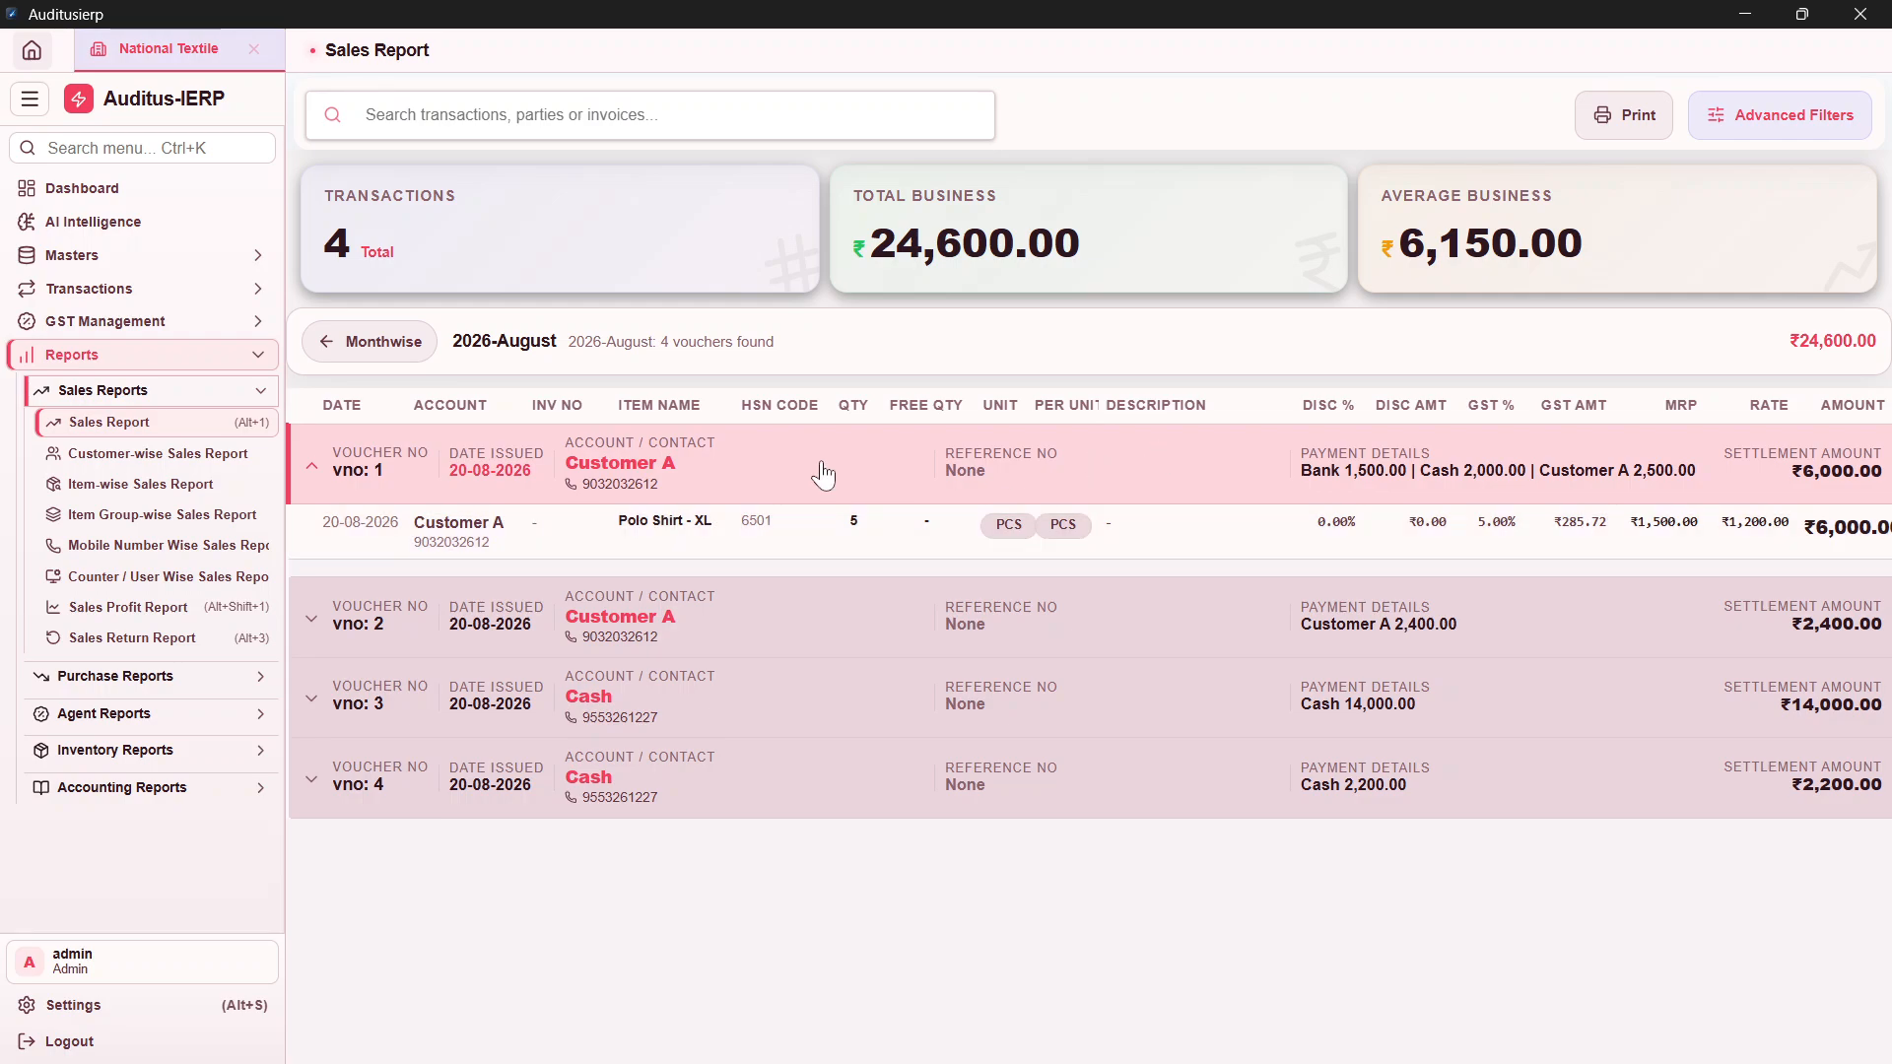
left_click(824, 621)
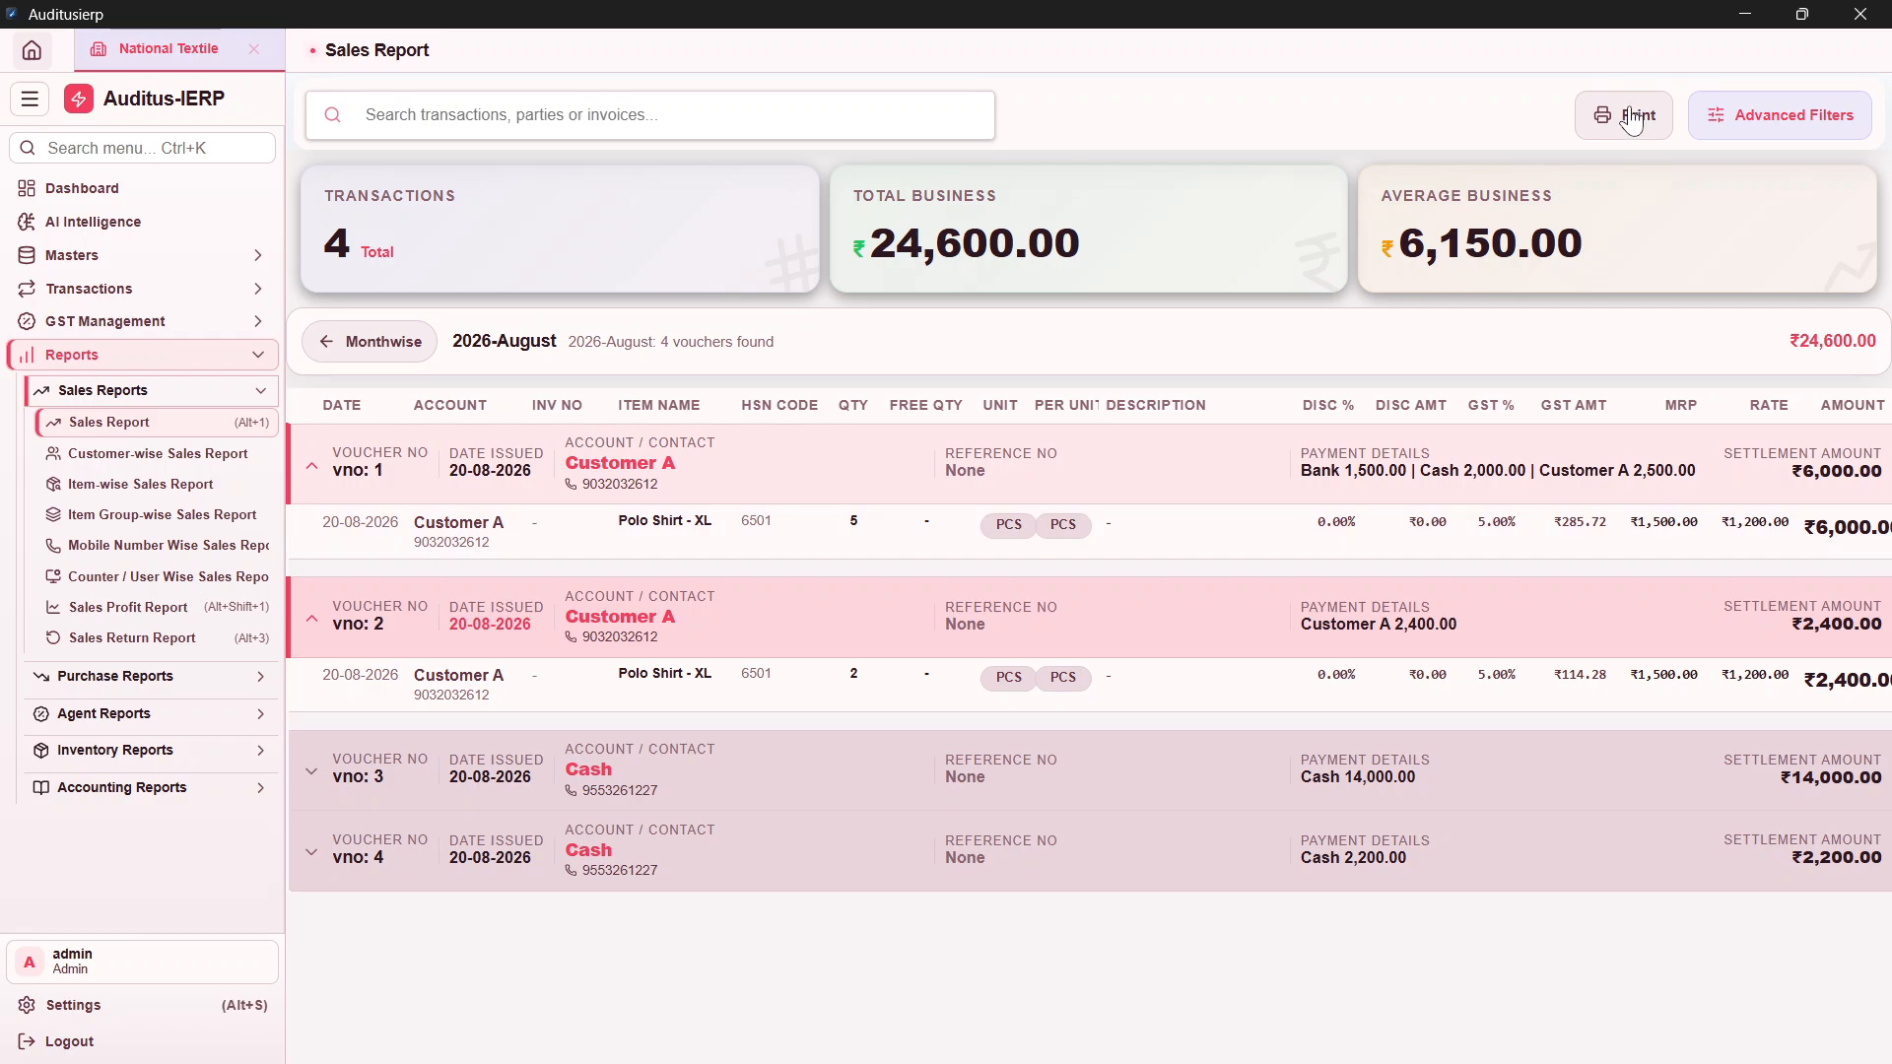
Step: Preview the Sales Report for all parties, 2026-04-01 to 2027-03-31, on A4 portrait
left_click(1633, 119)
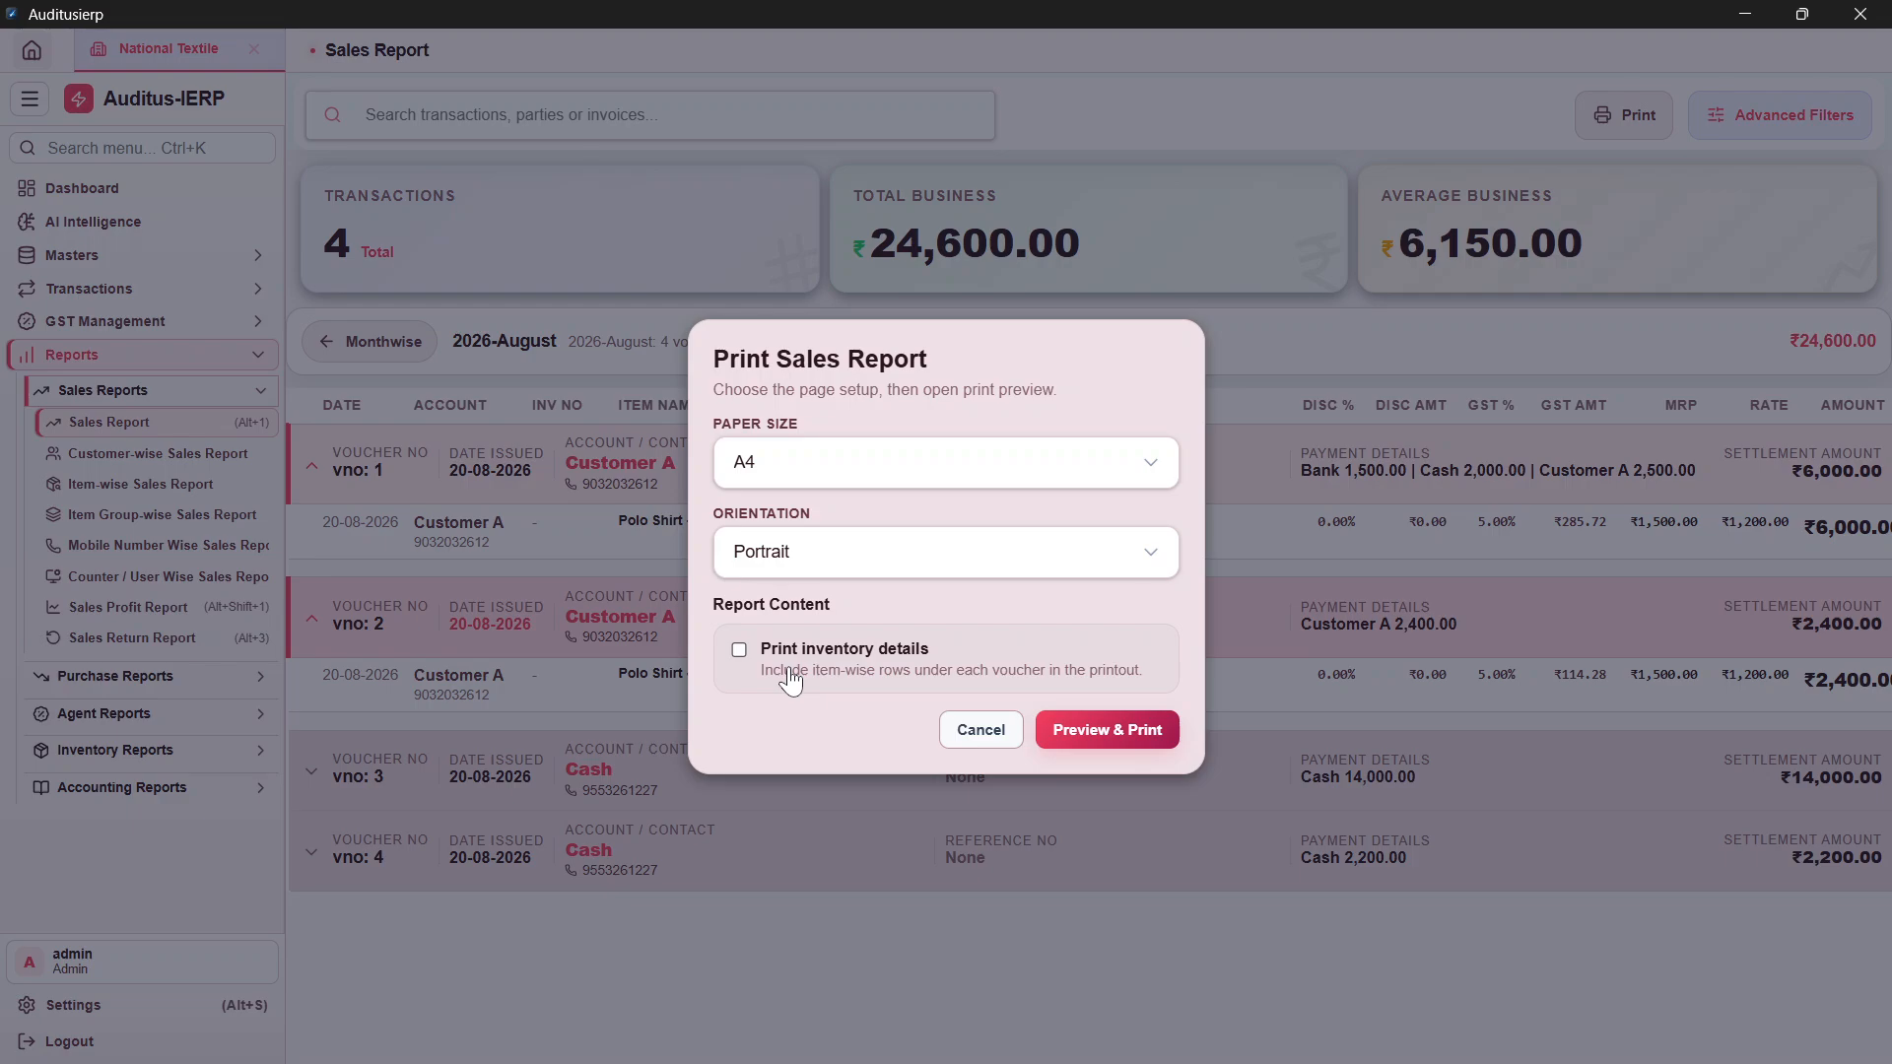
key("Return")
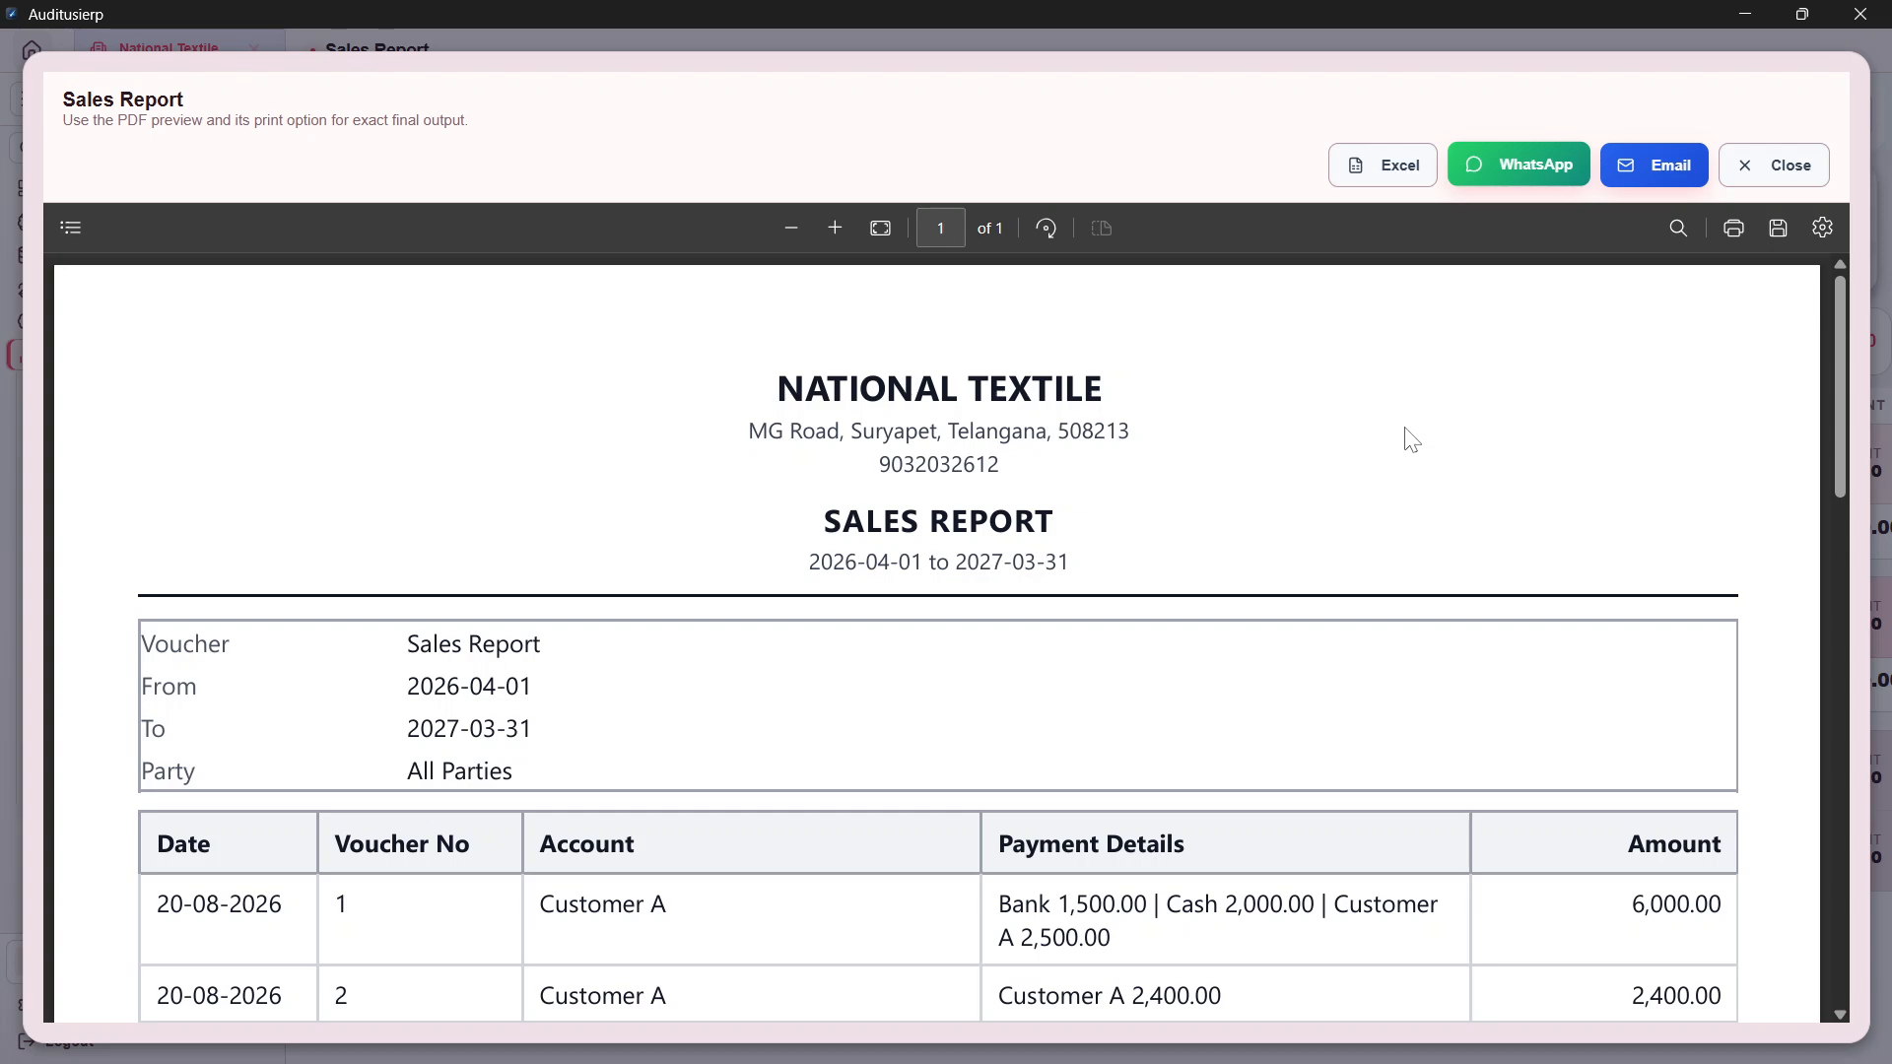
Step: Re-preview the Sales Report with inventory details under each voucher, check Grand Total 24,600.00, then close it
key("Escape")
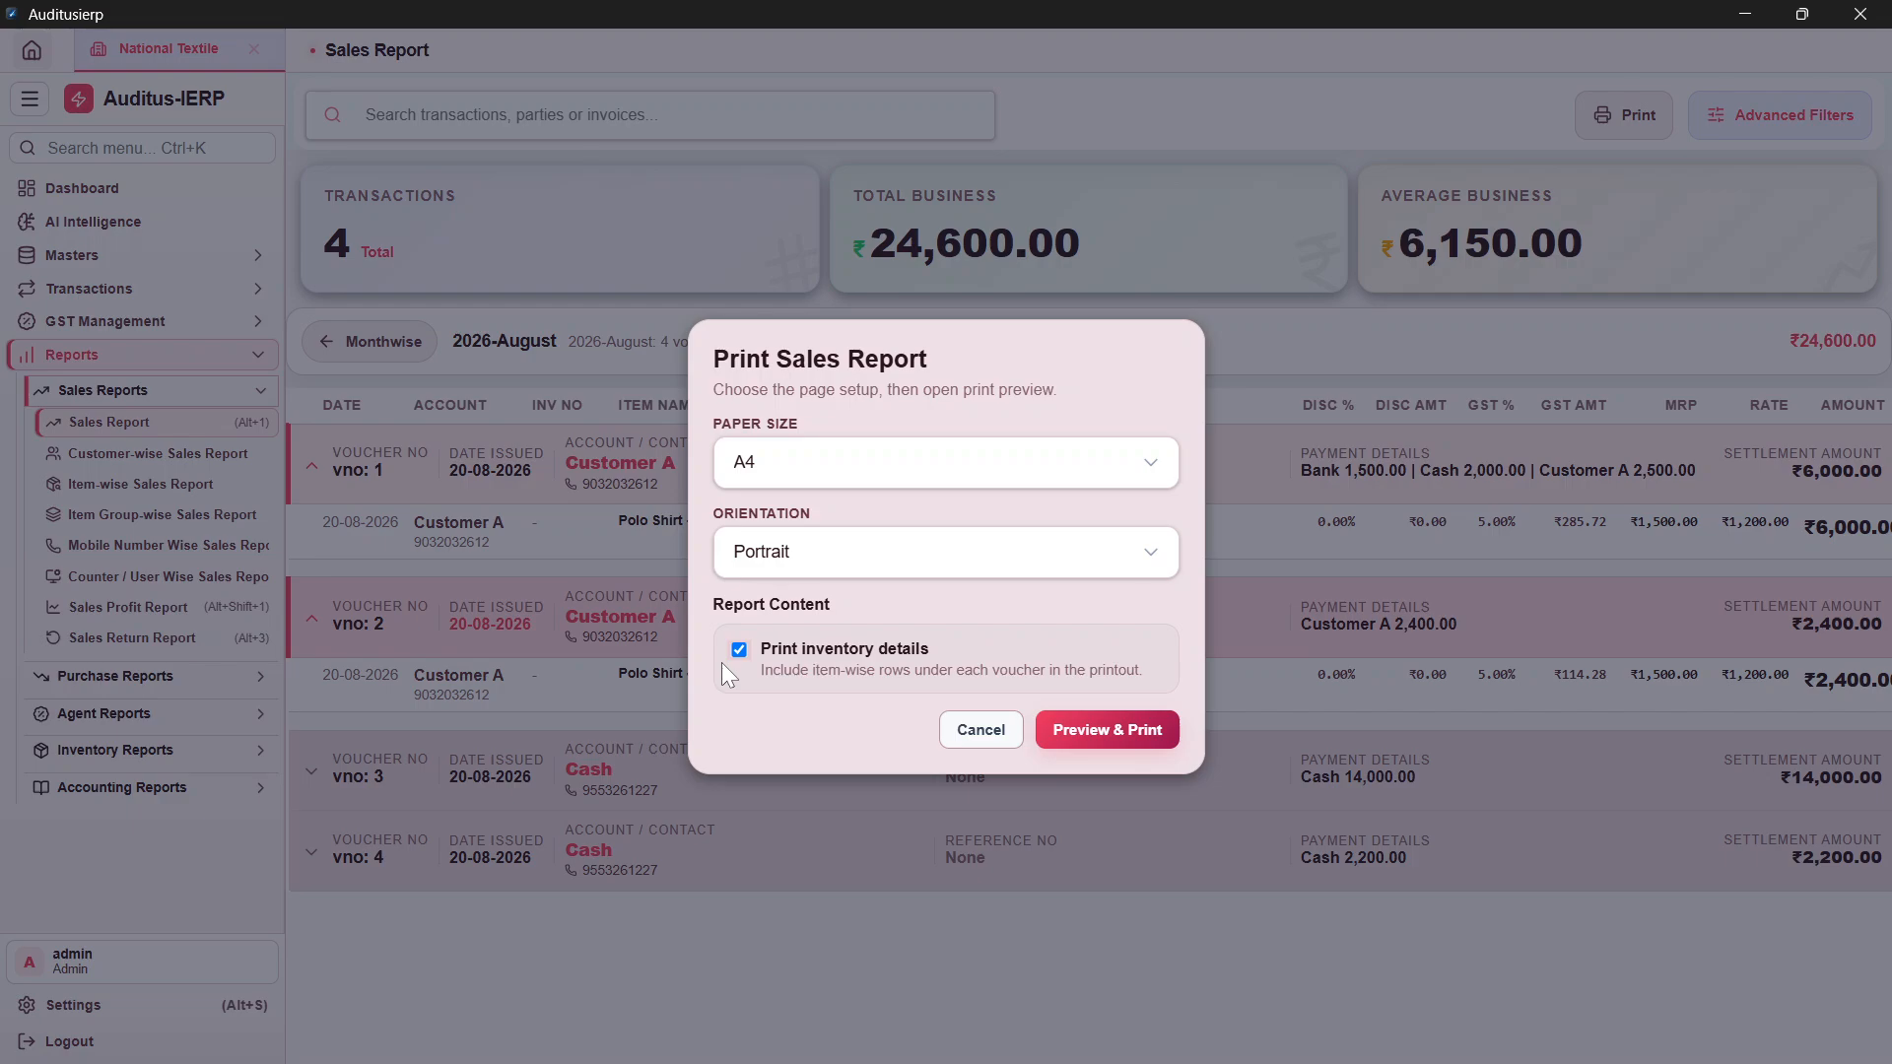
key("Return")
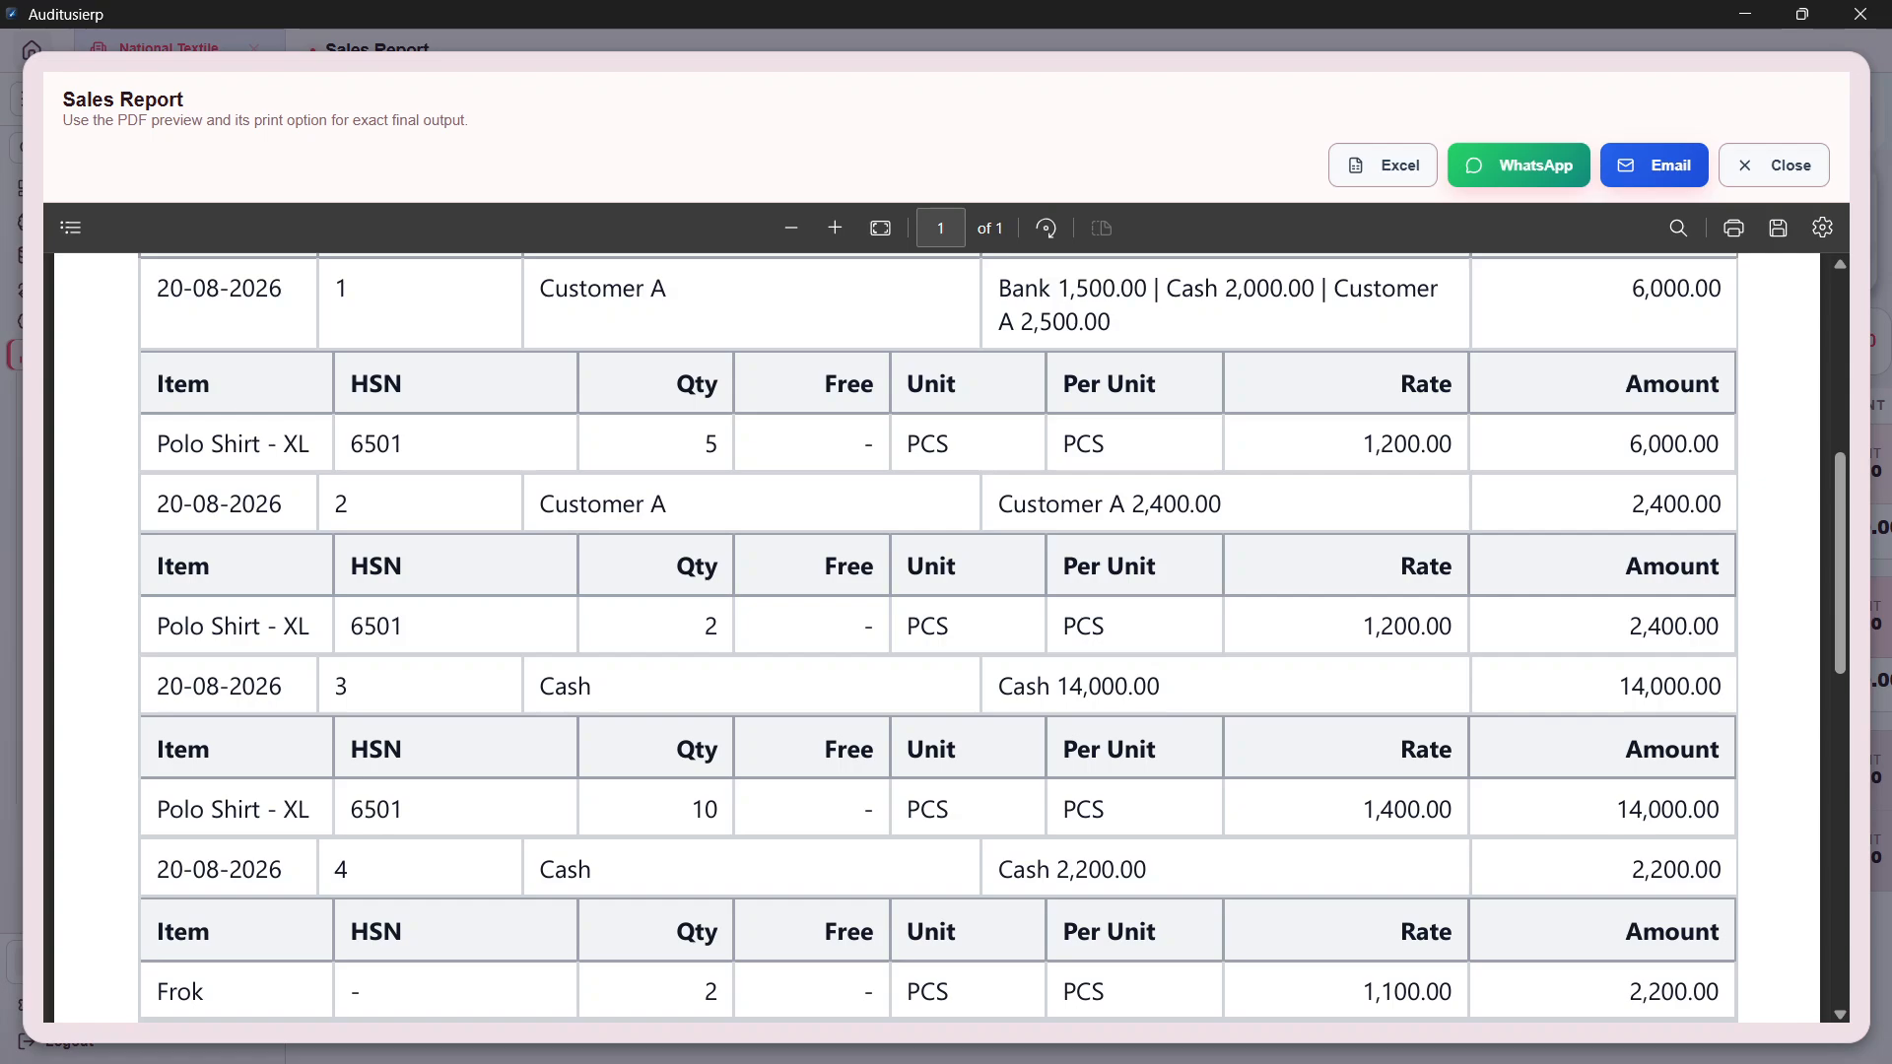
scroll(936, 641, "down", 3)
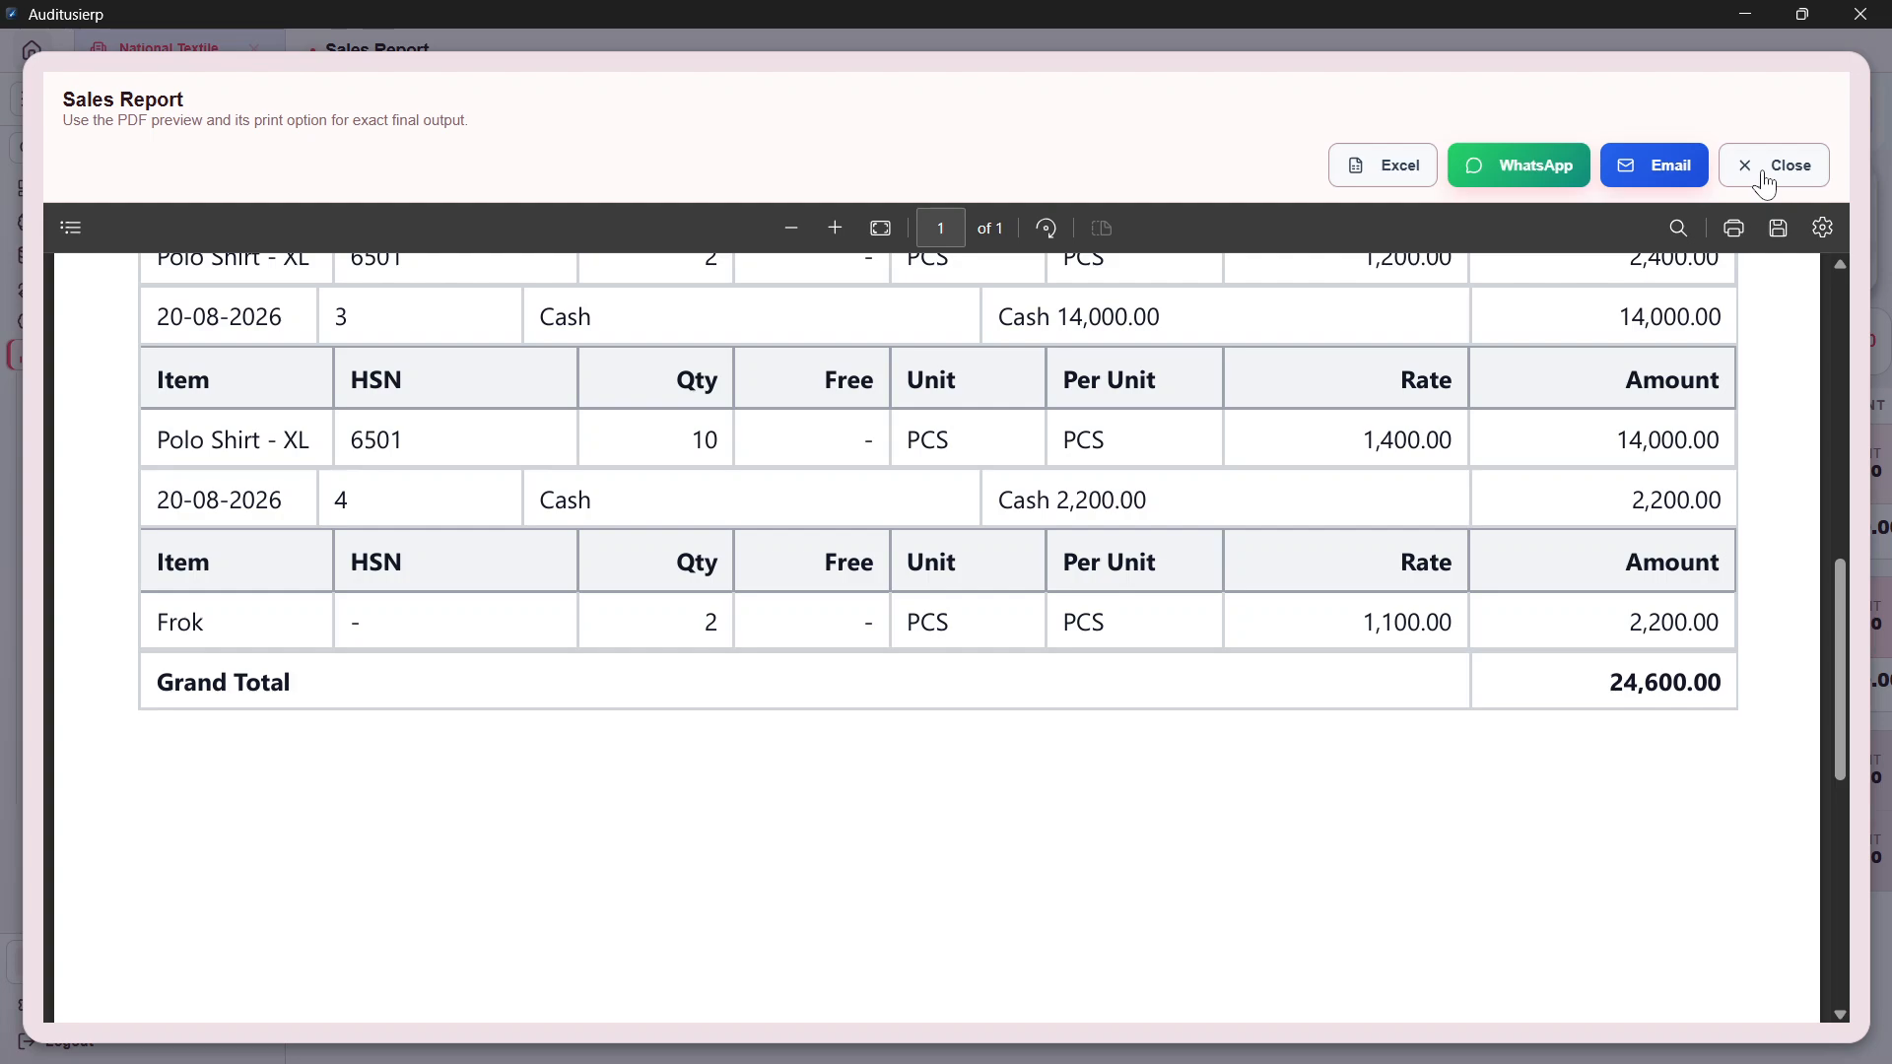
left_click(1764, 185)
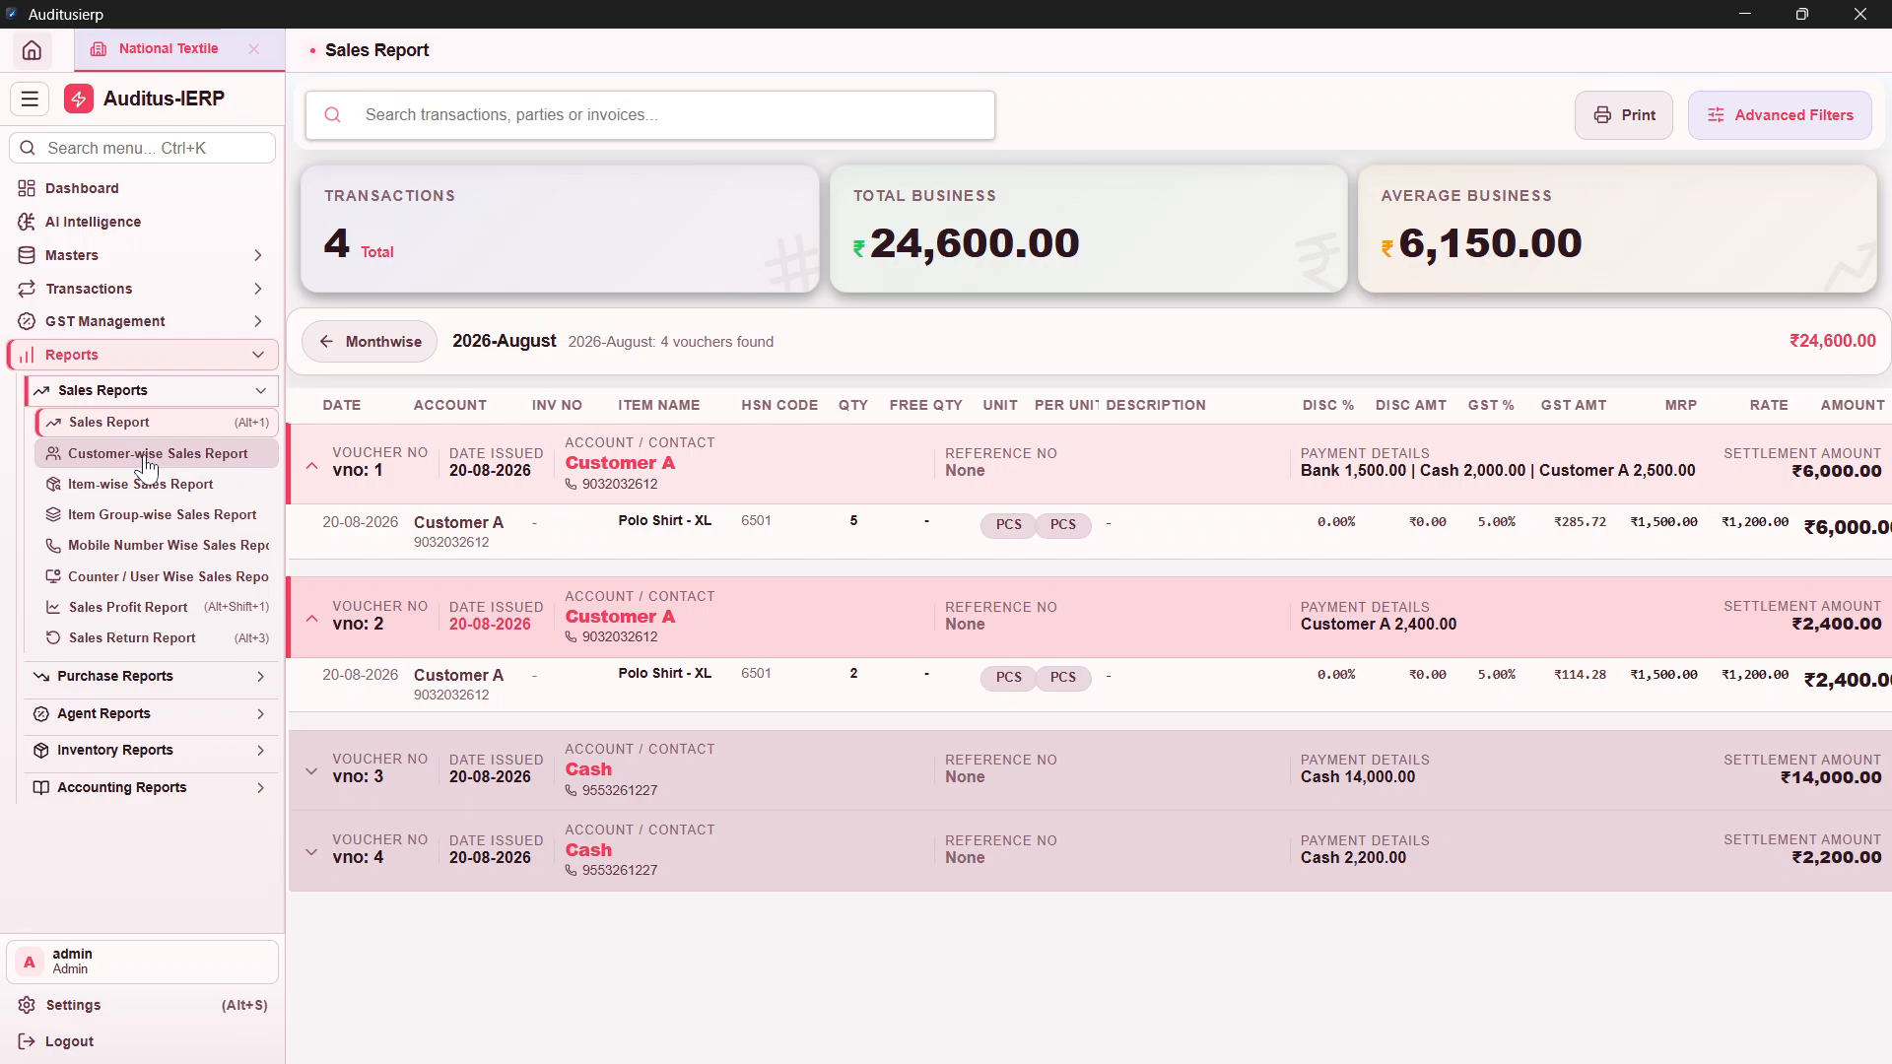
Step: Filter the Customer-wise Sales Report to Customer A and expand its two bills totalling 8,400.00
left_click(147, 457)
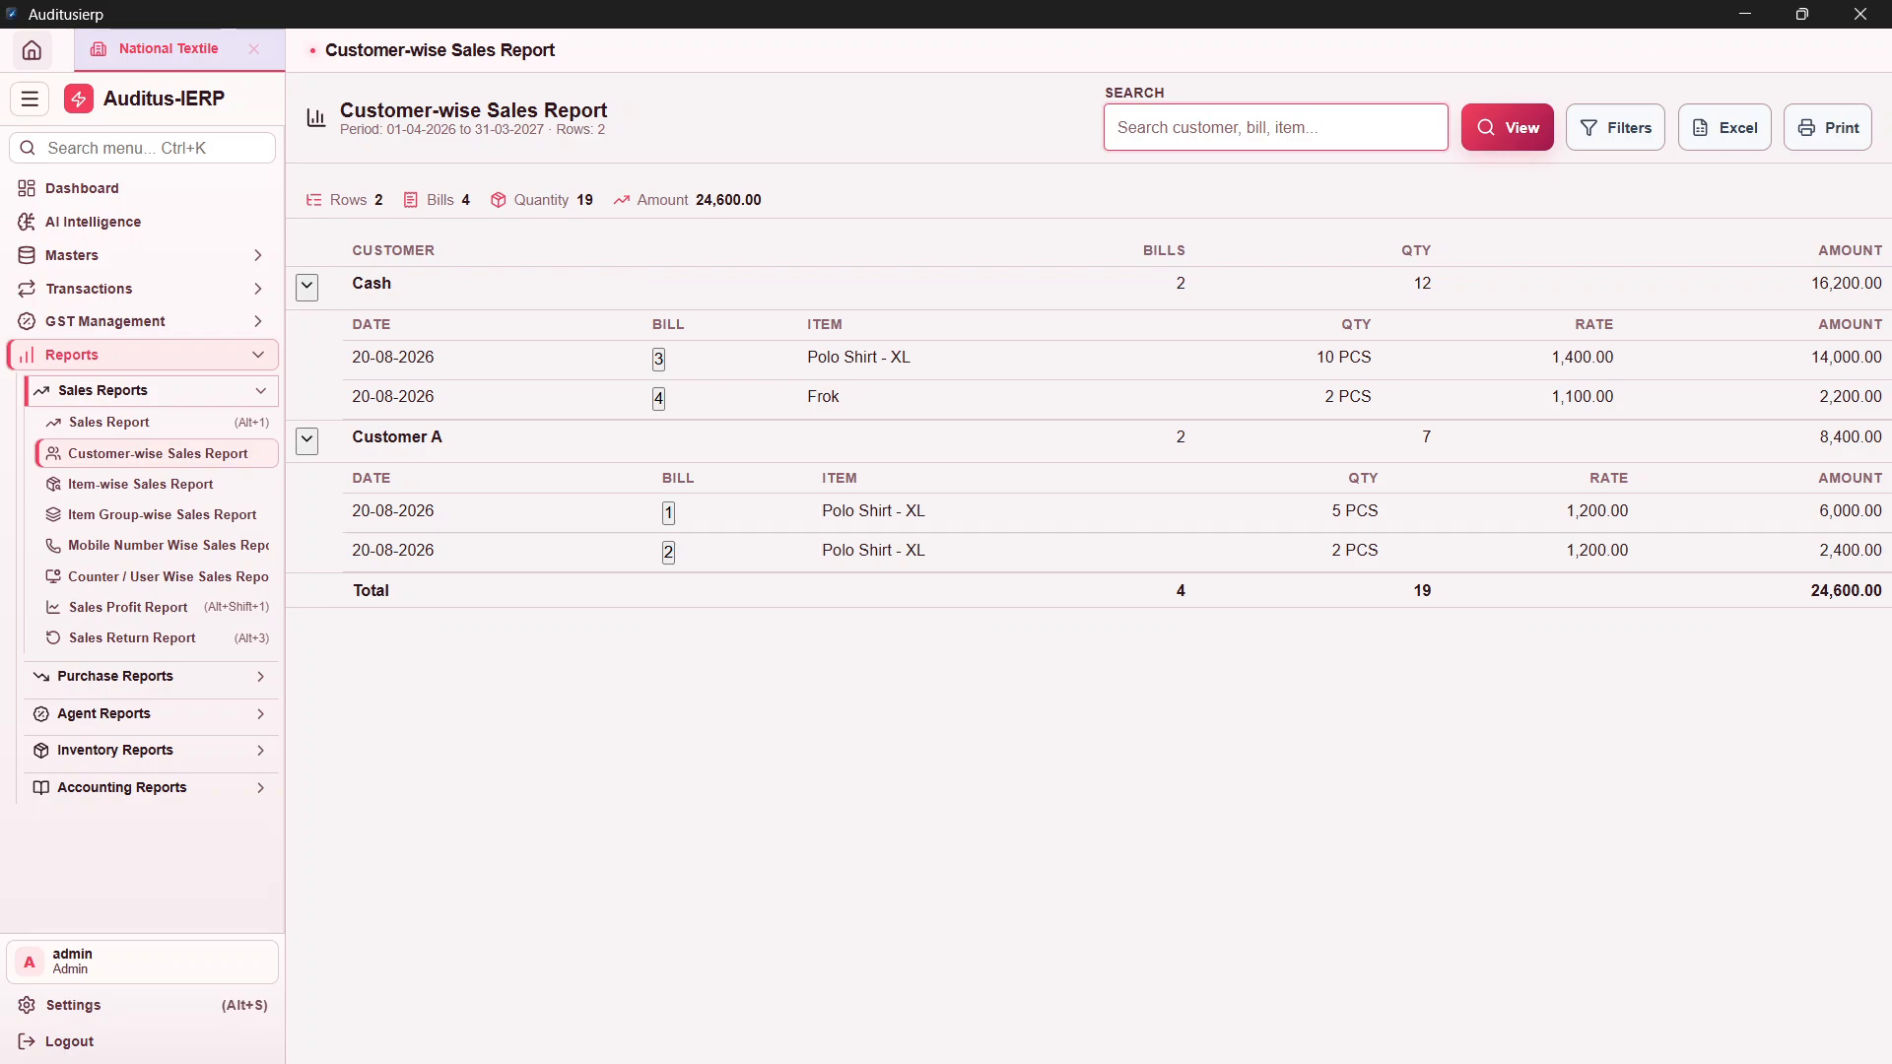
type("Customer A")
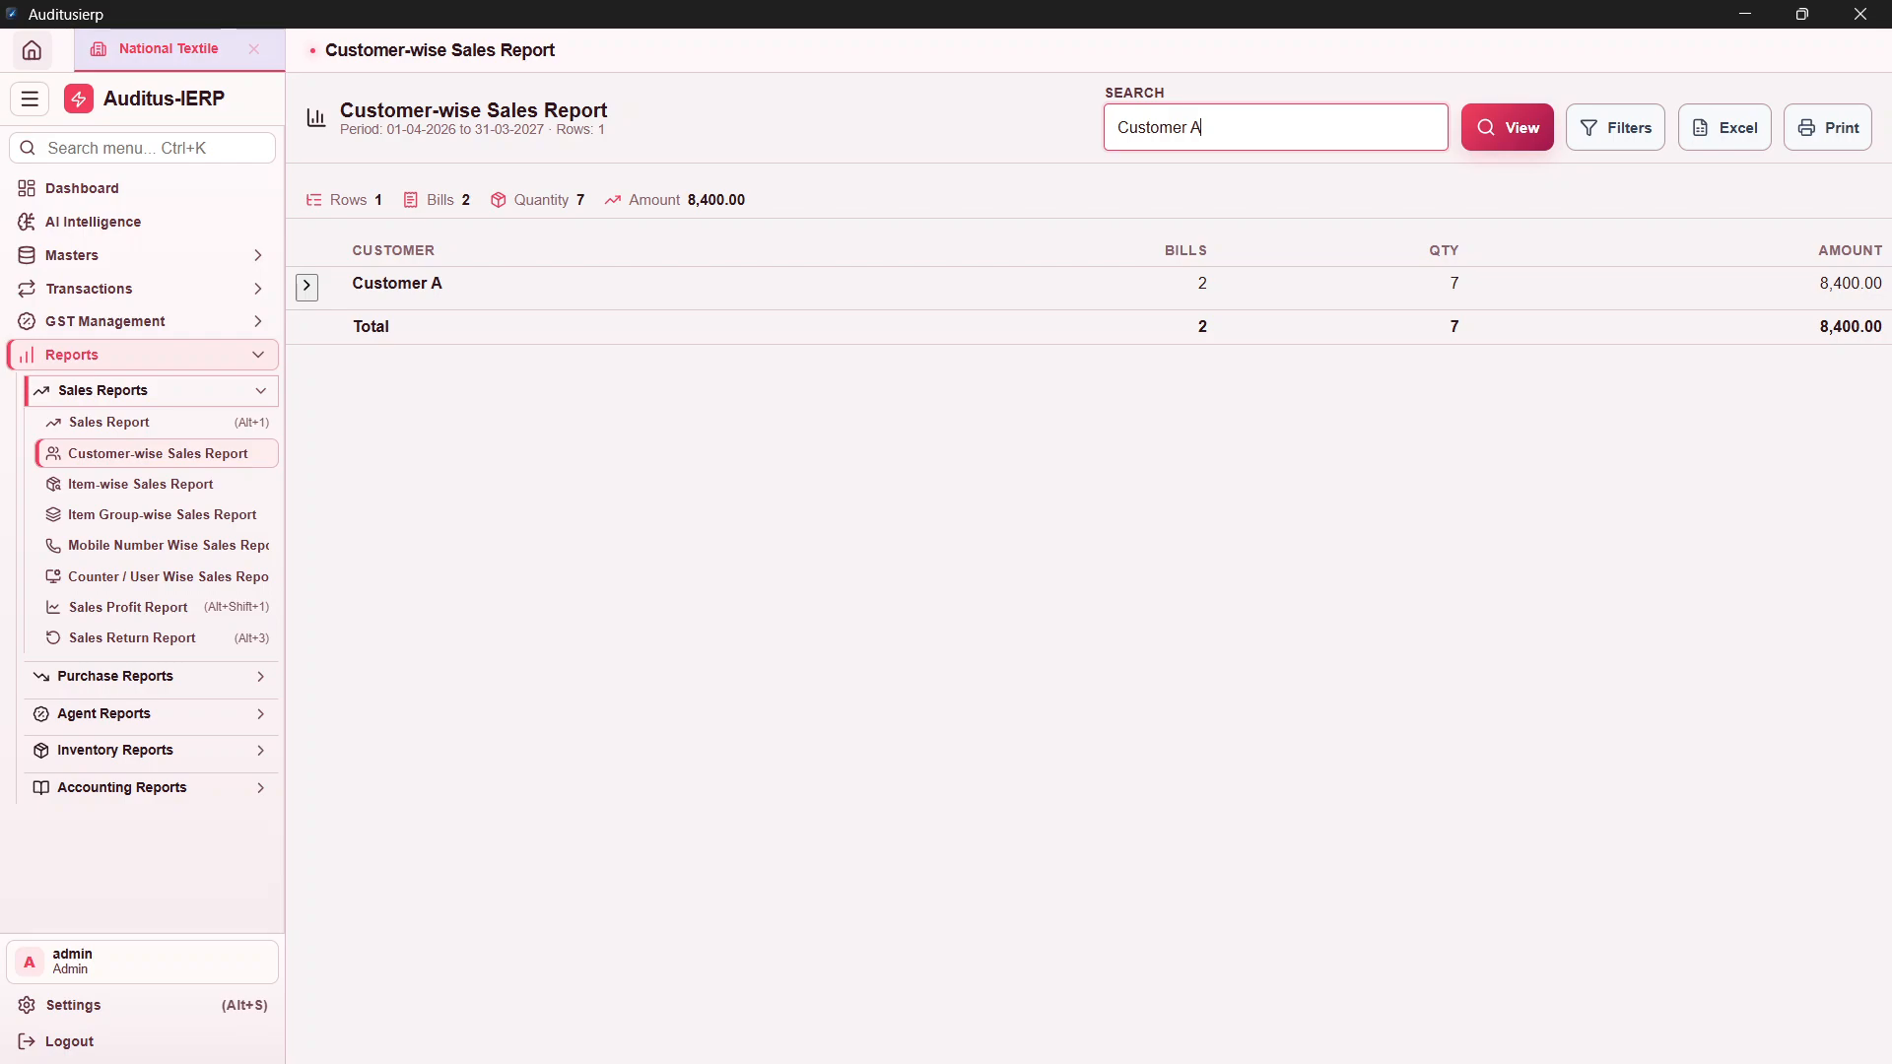
left_click(306, 286)
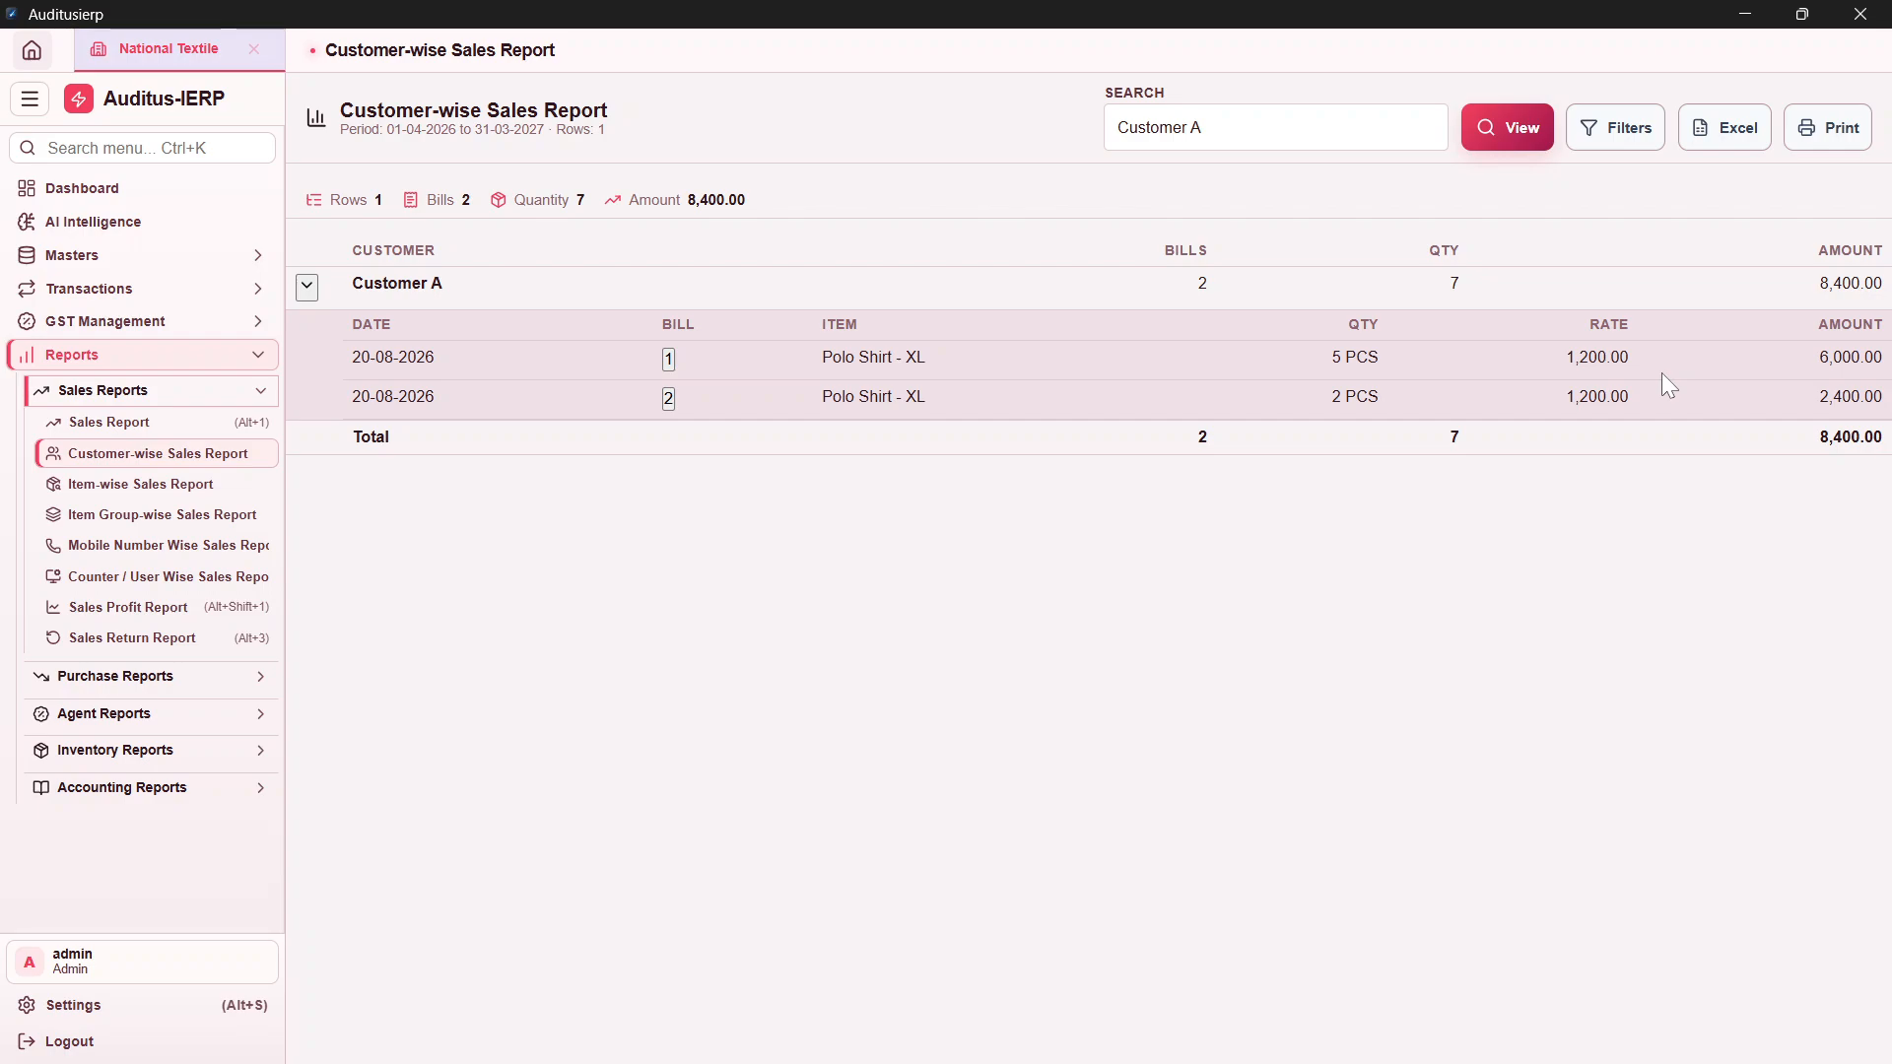
Step: Expand Frok in the Item-wise Sales Report, then view item group totals: shirt 22,400.00, General 2,200.00
key("alt+2")
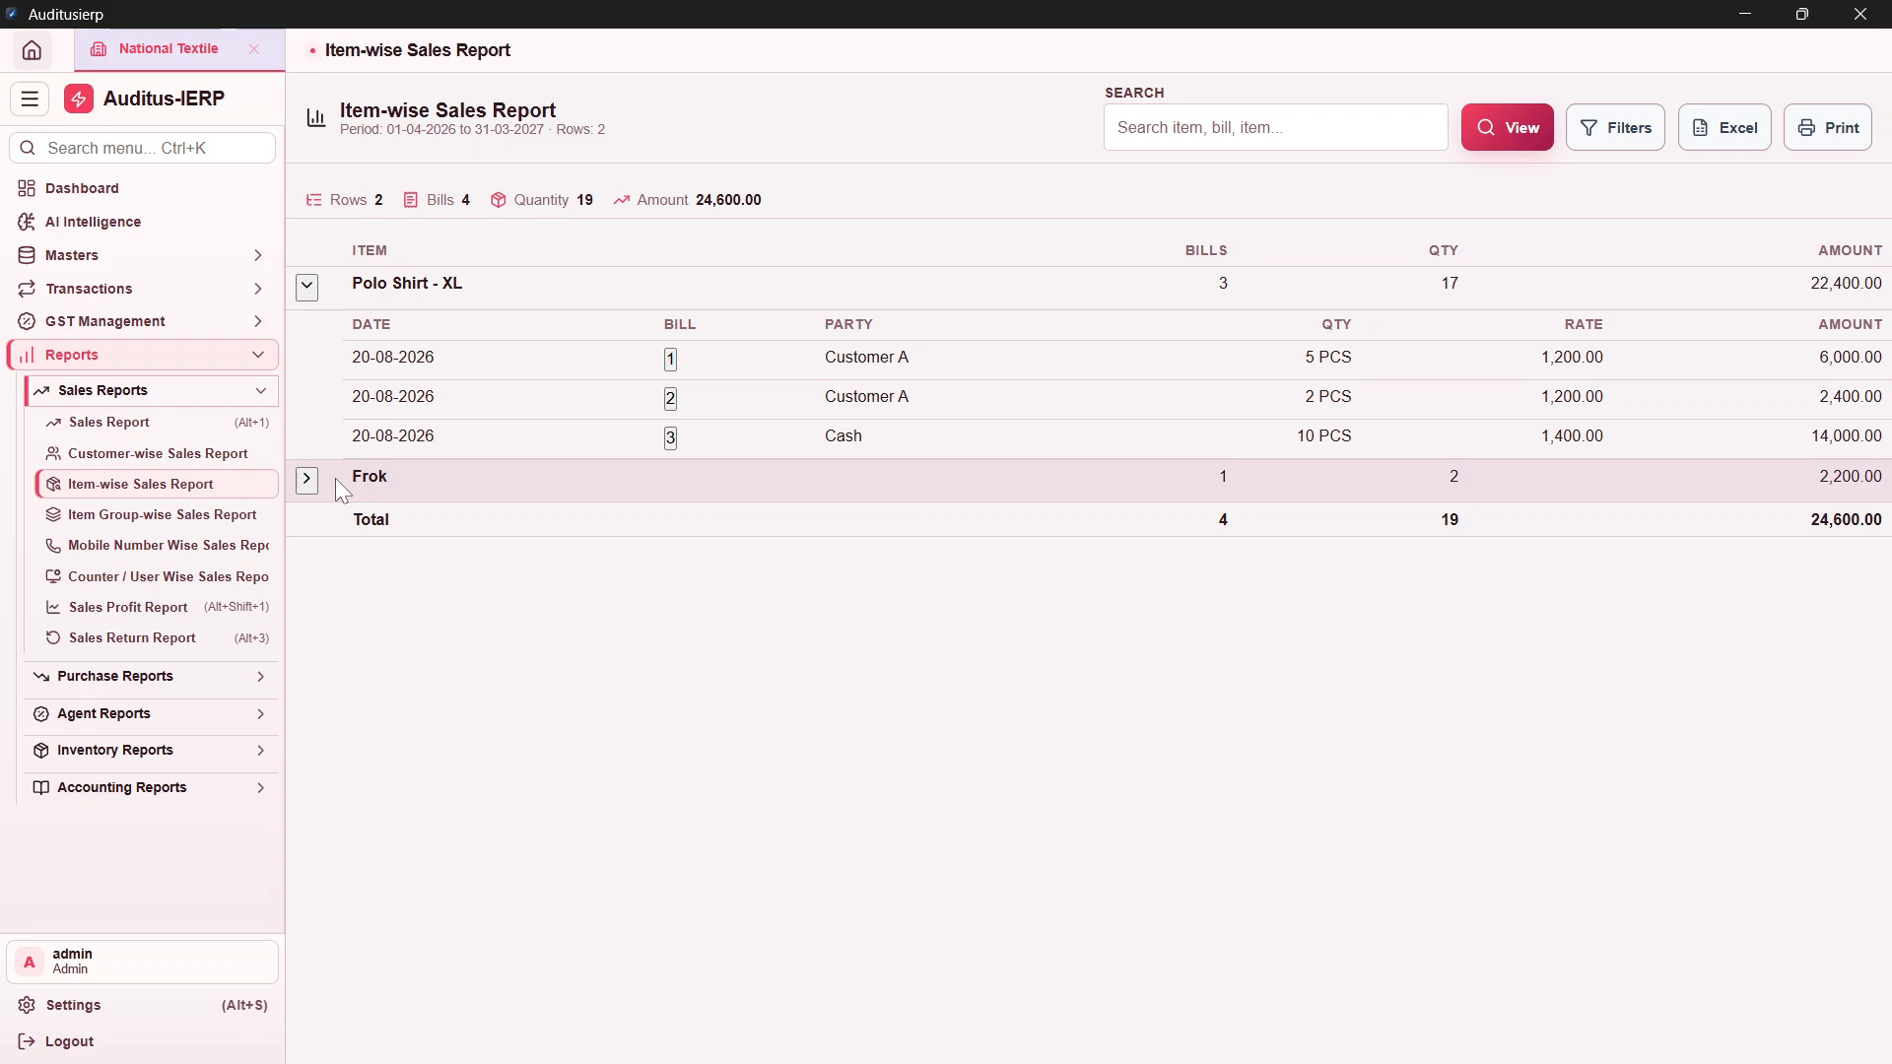
left_click(336, 479)
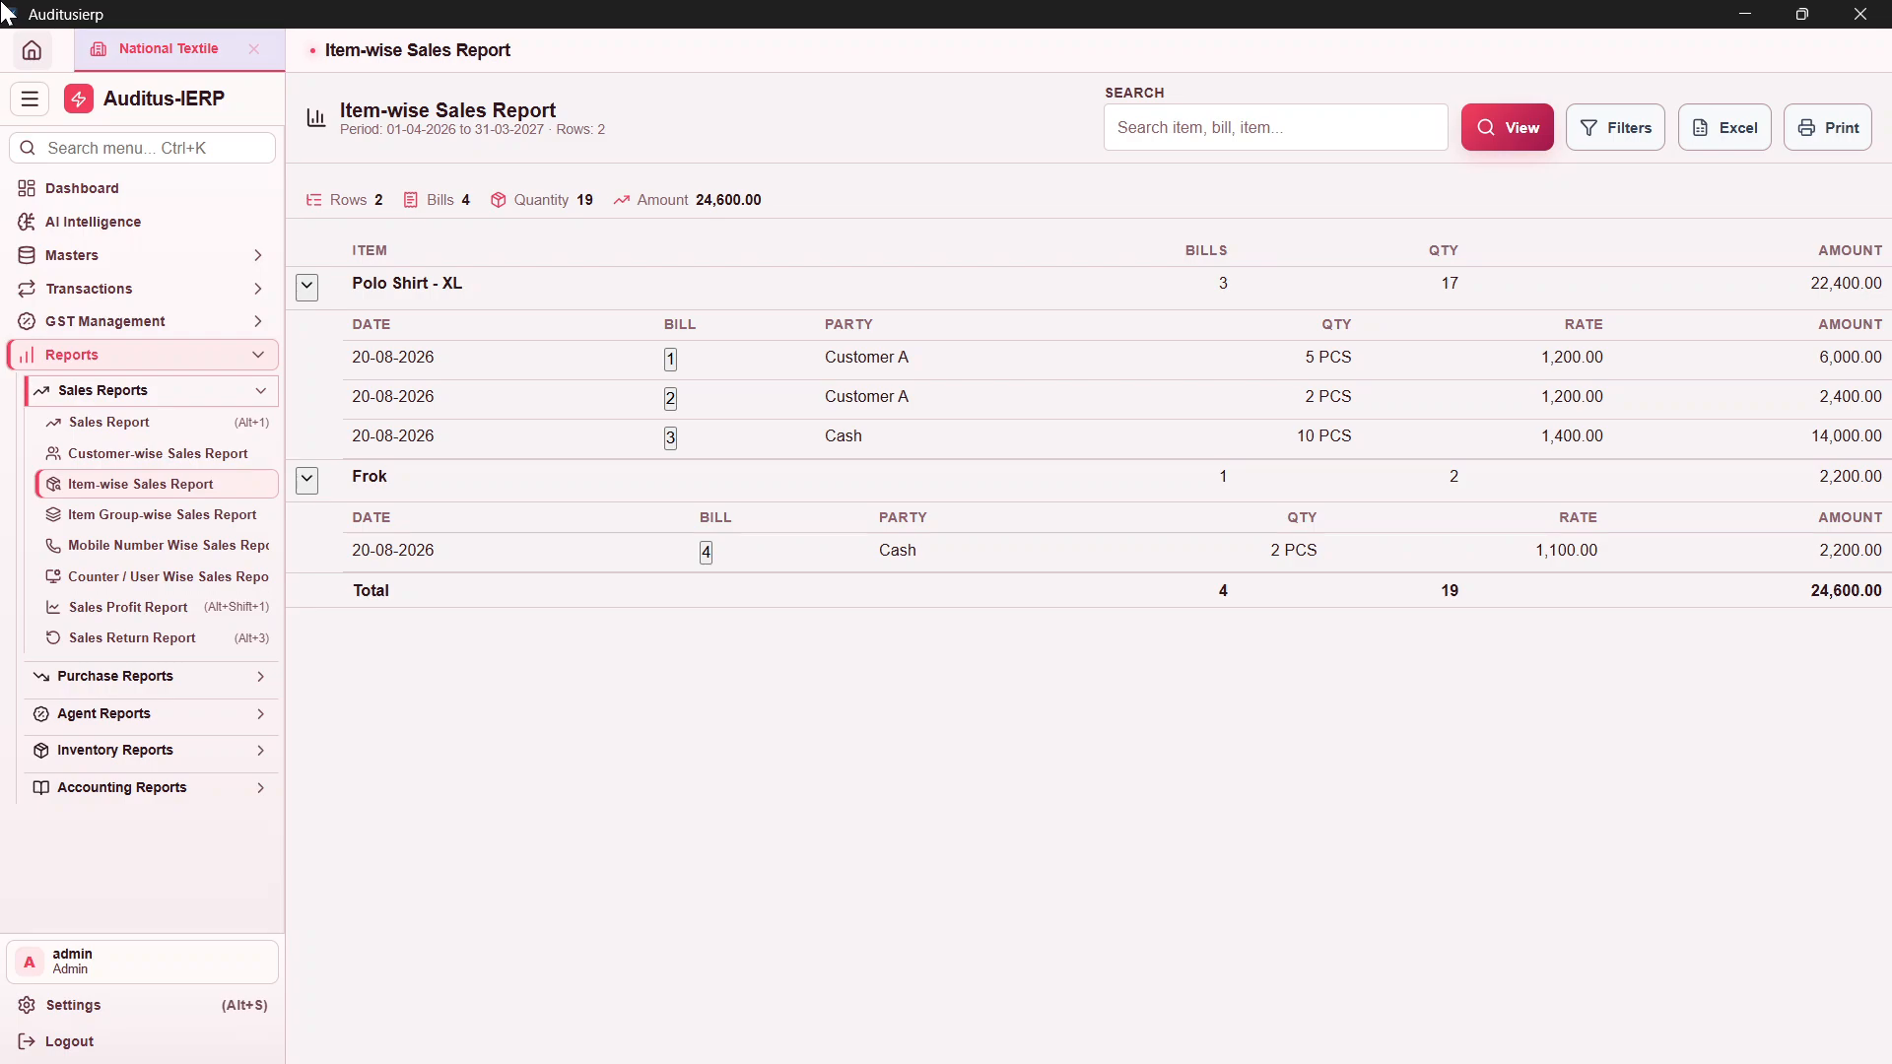
left_click(151, 515)
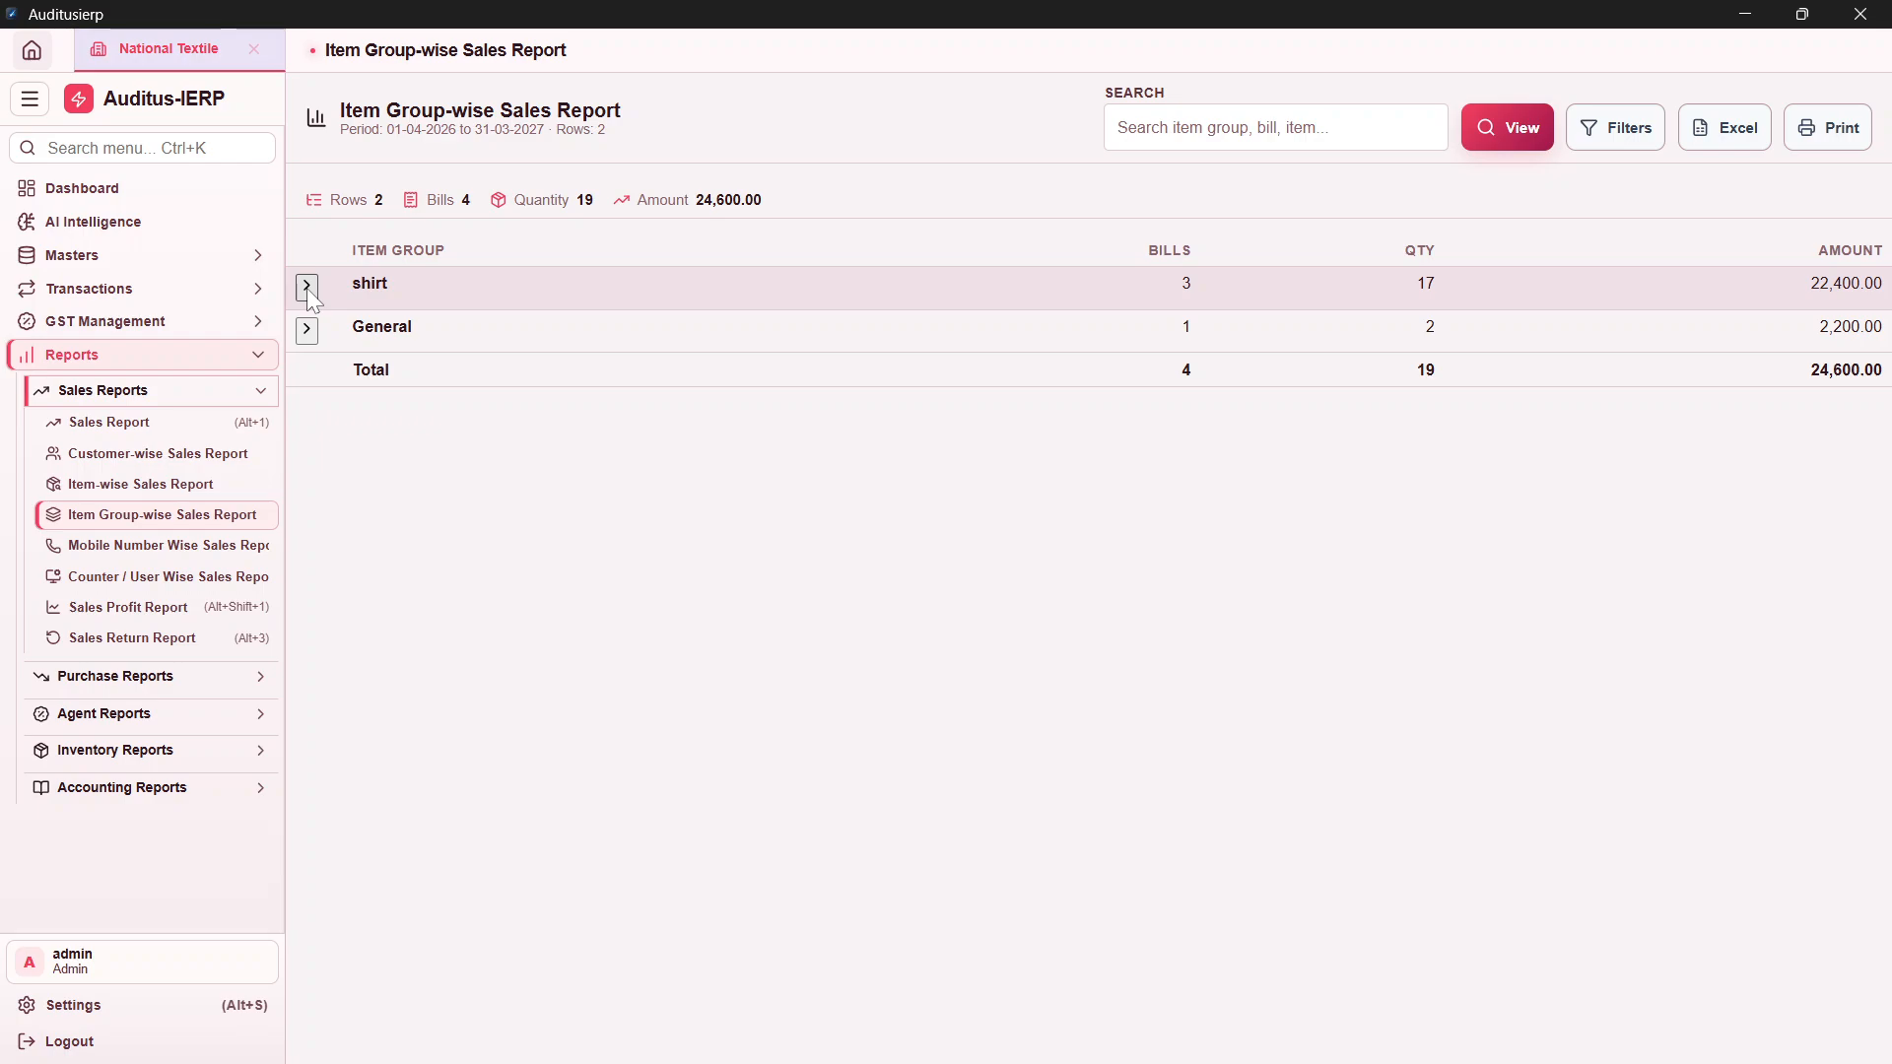
Step: Open the Mobile Number Wise Sales Report and search for Customer A's mobile number
left_click(167, 545)
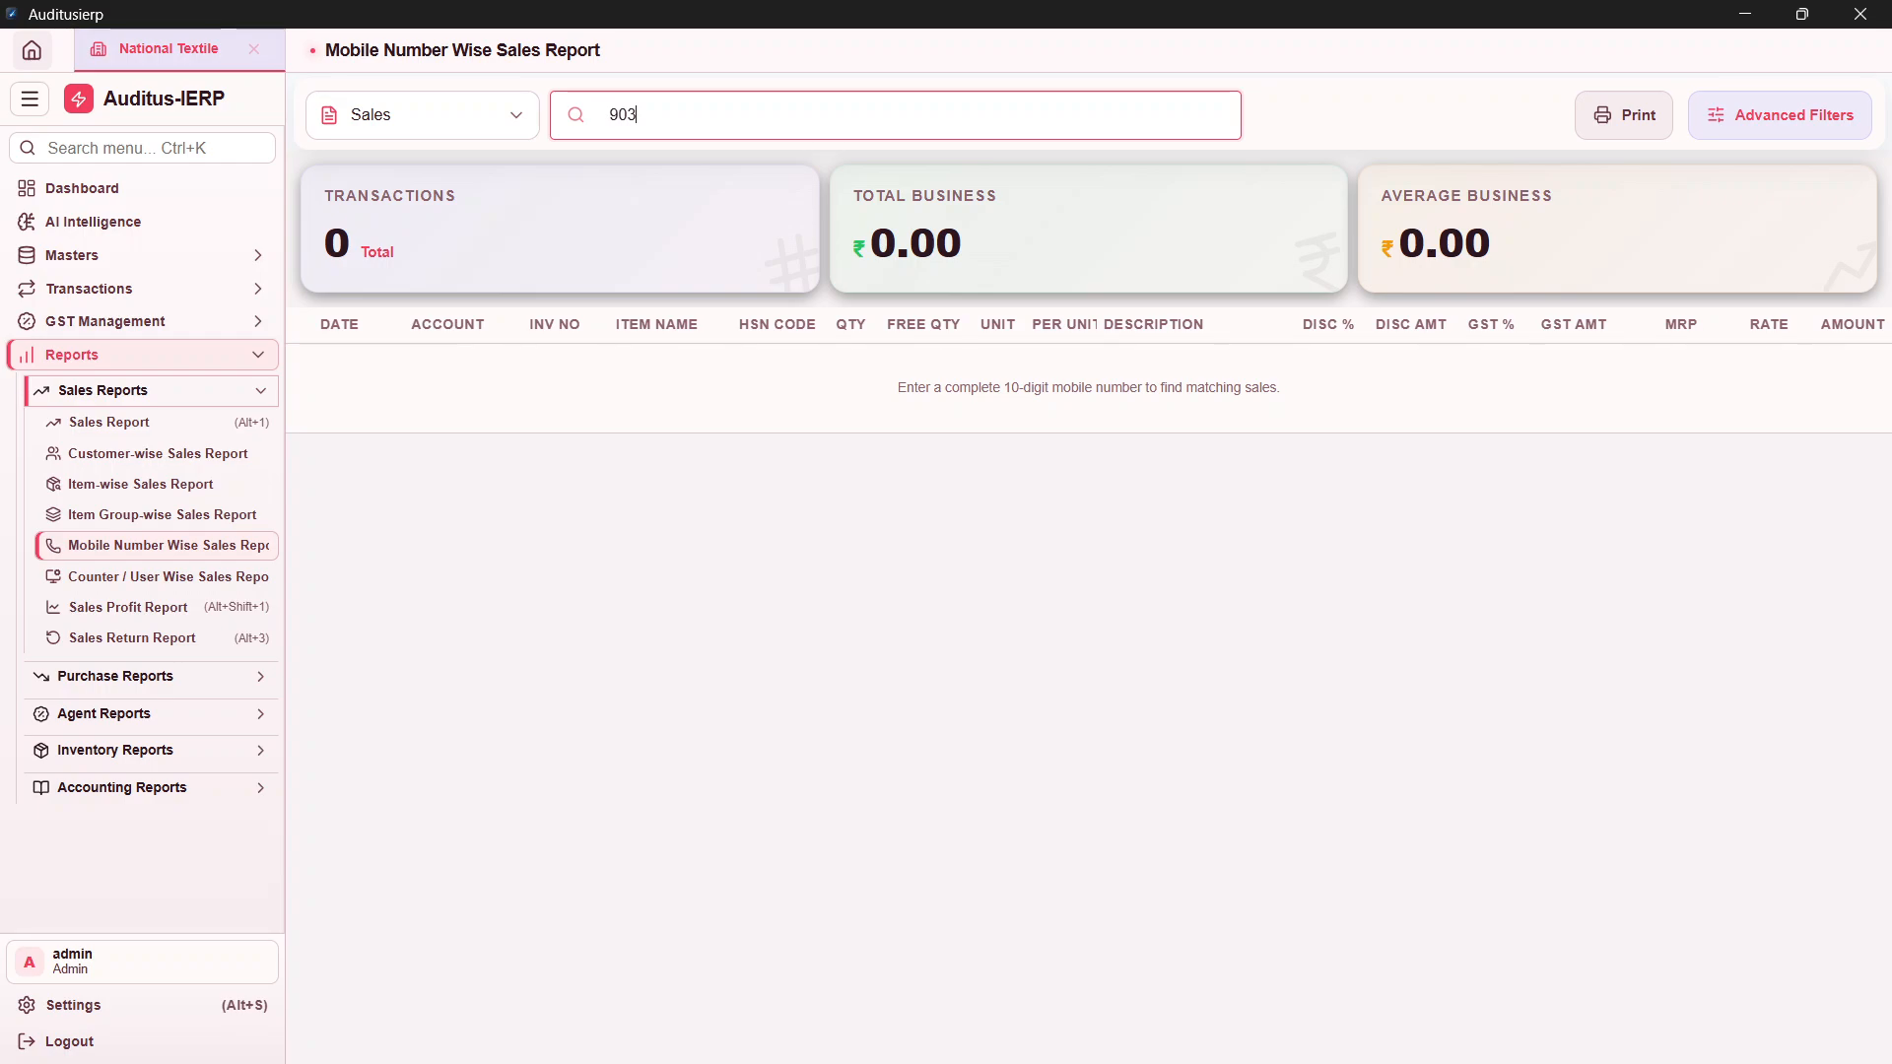
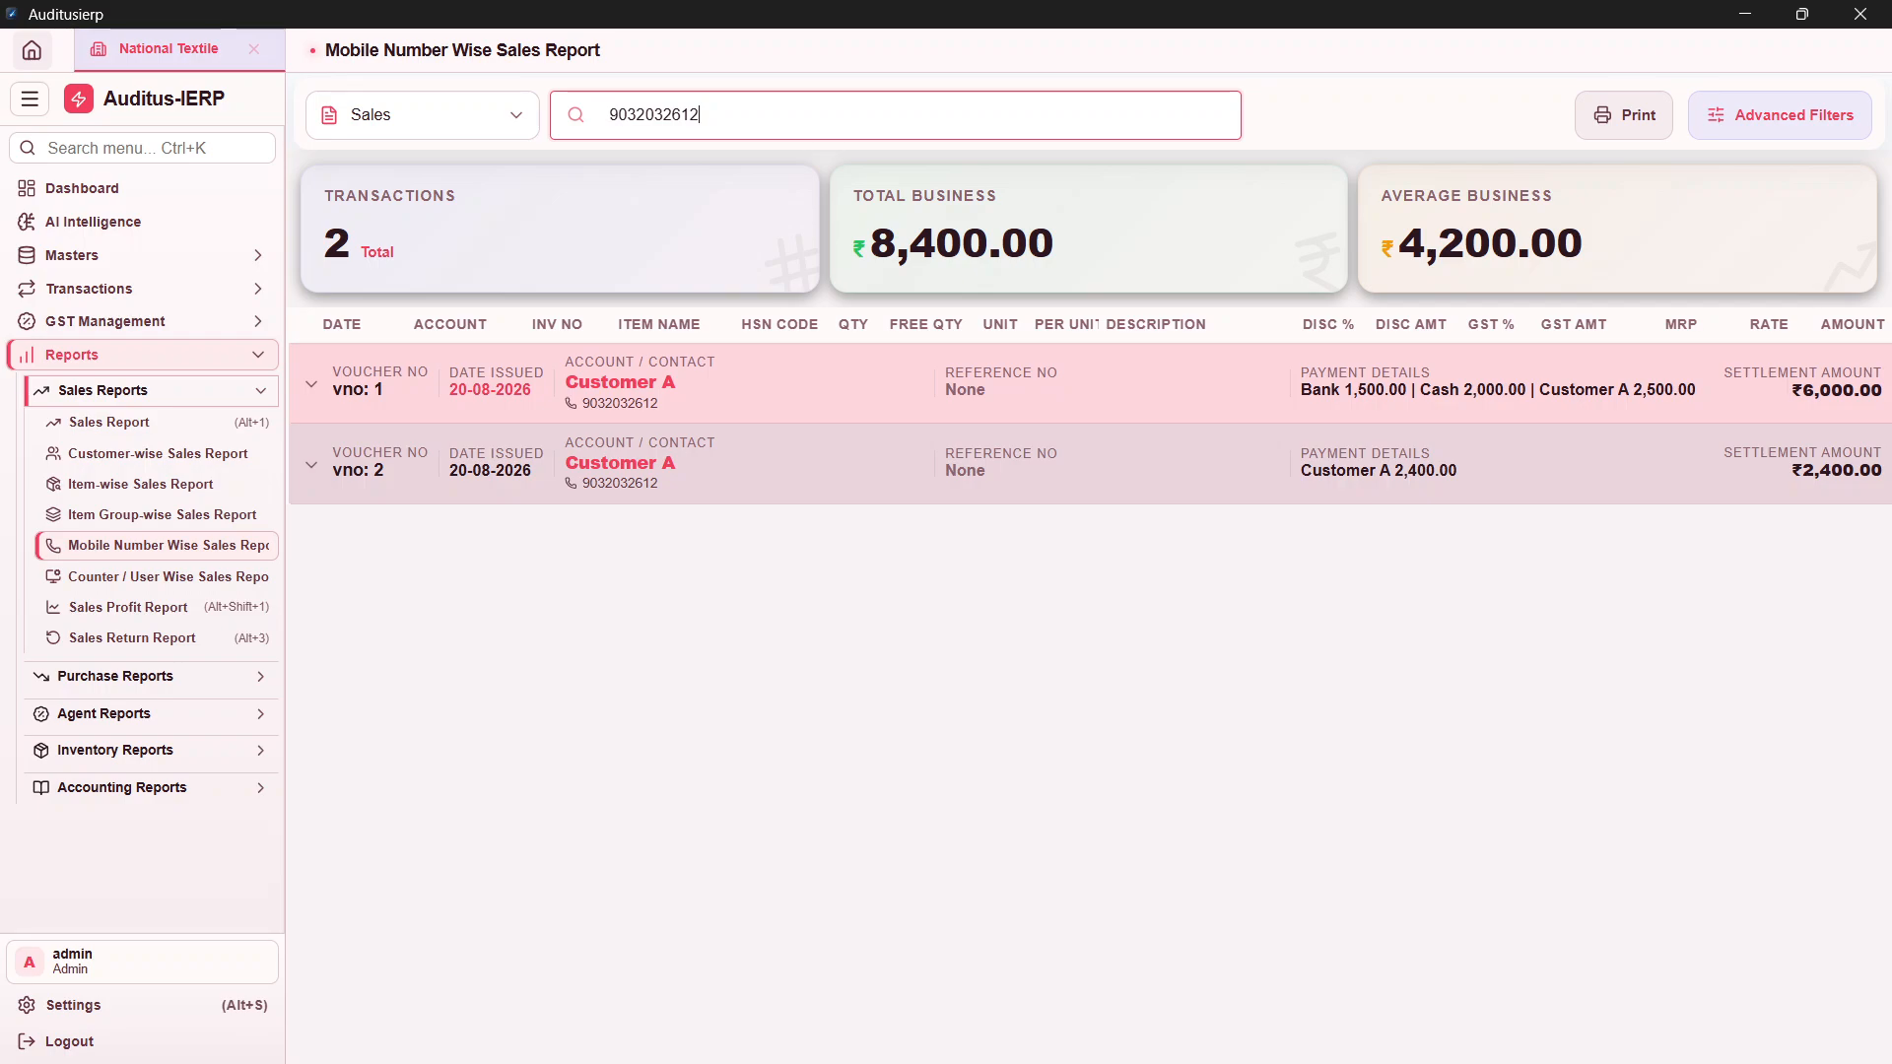
Step: Expand both vouchers' item lines, then replace the search with a different partial mobile number
left_click(988, 451)
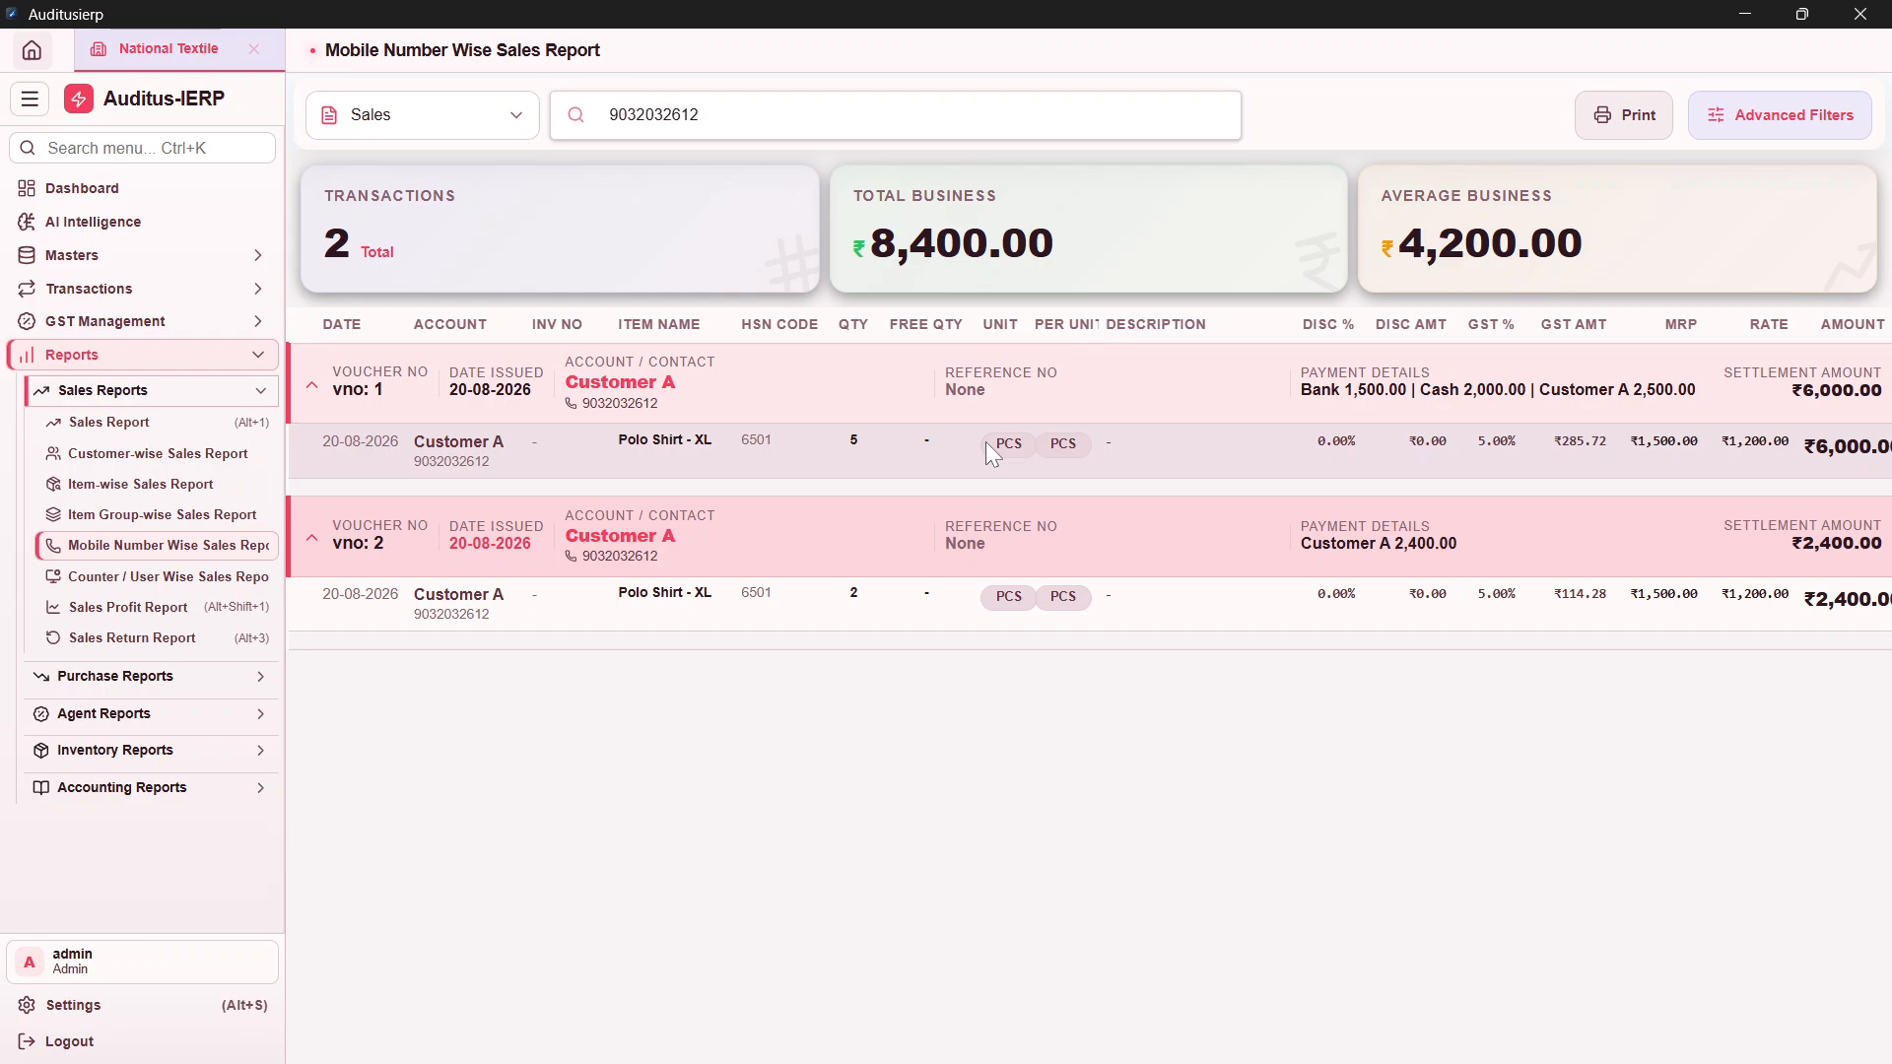
key("ctrl+f")
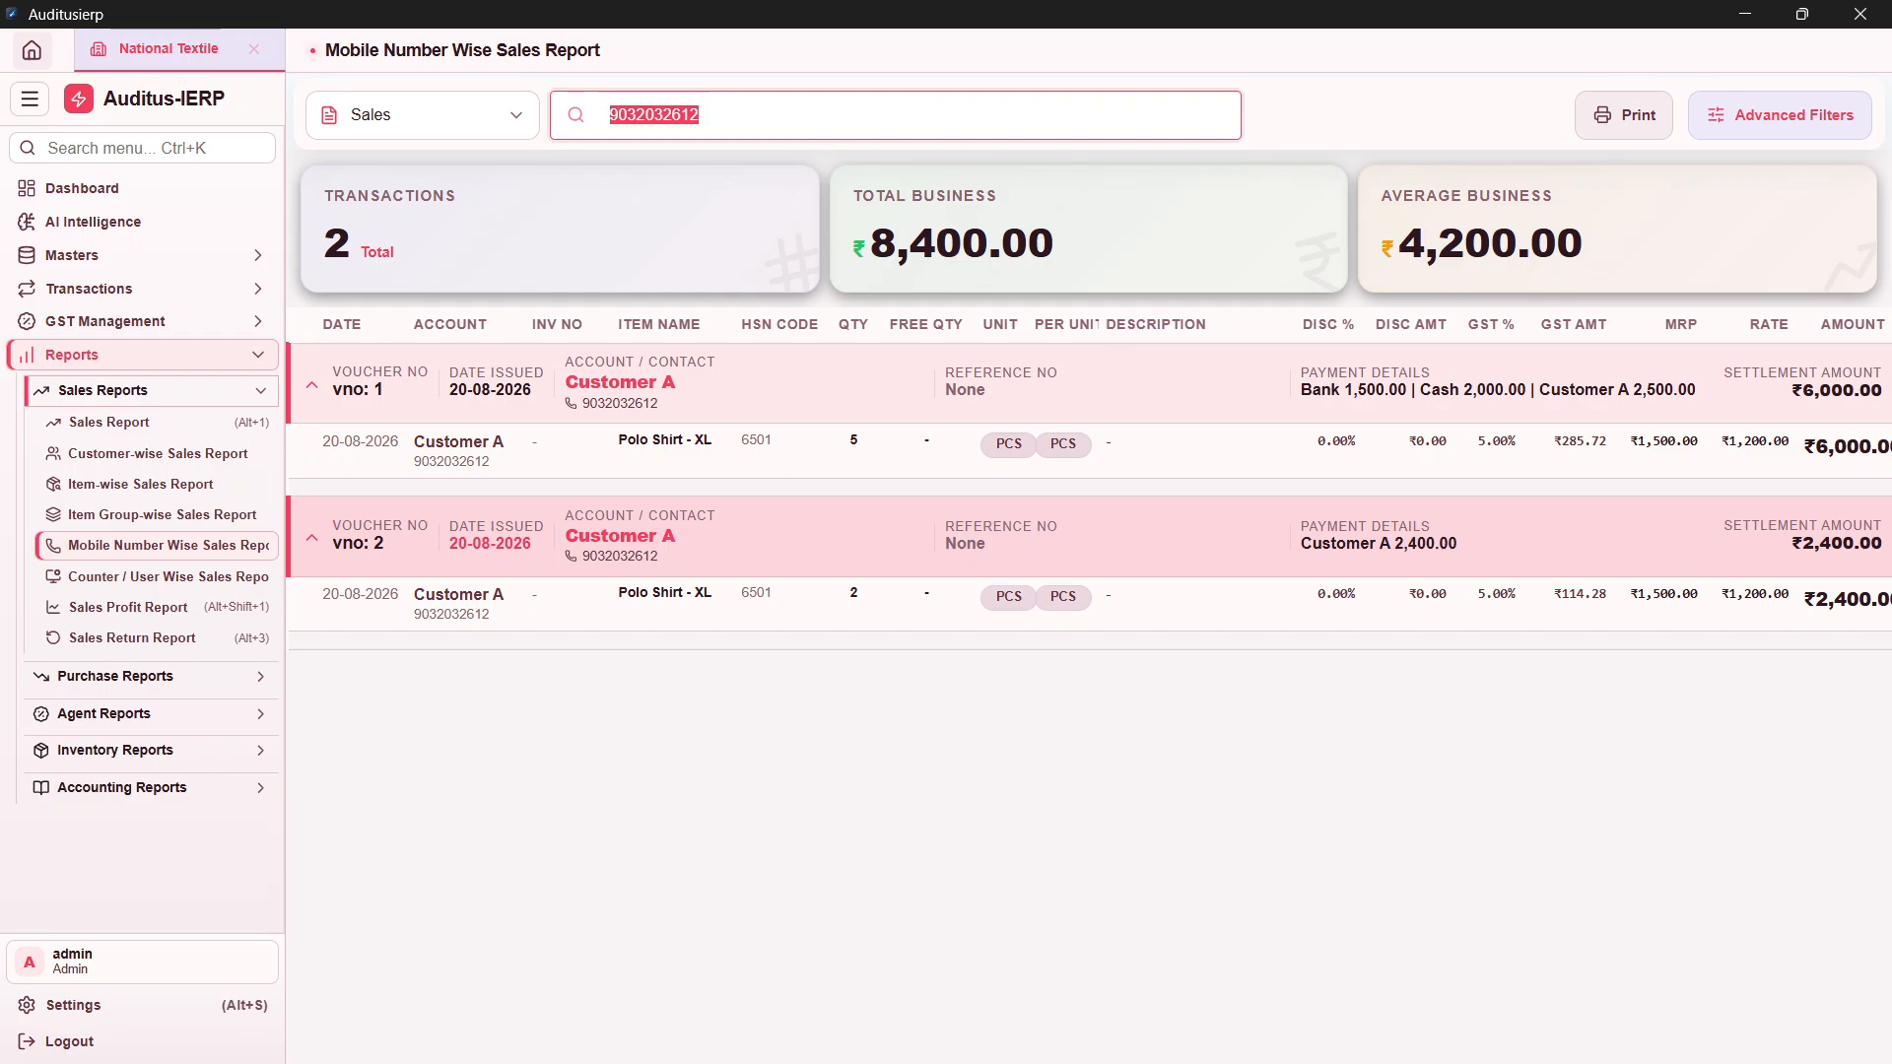
type("9553")
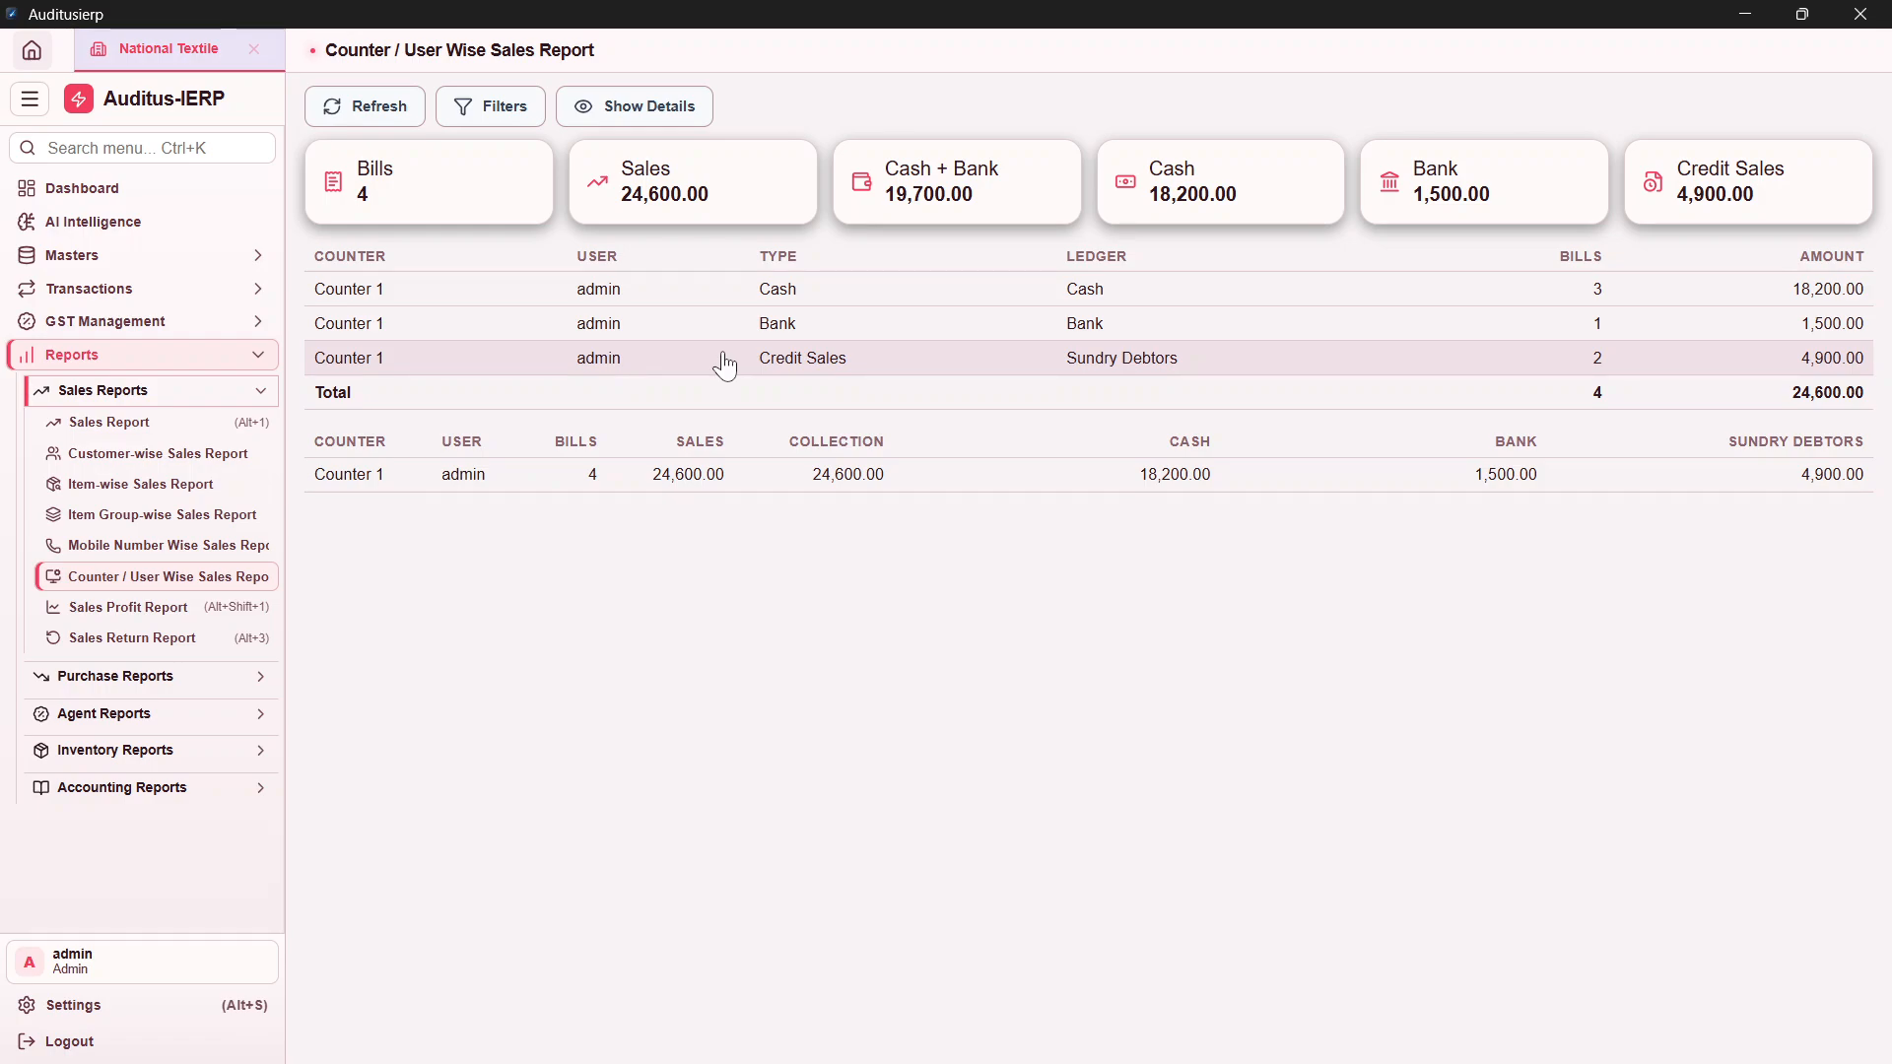
Step: Show Counter 1's per-bill breakdown, then return to the empty Item Group-wise Sales Report
left_click(634, 106)
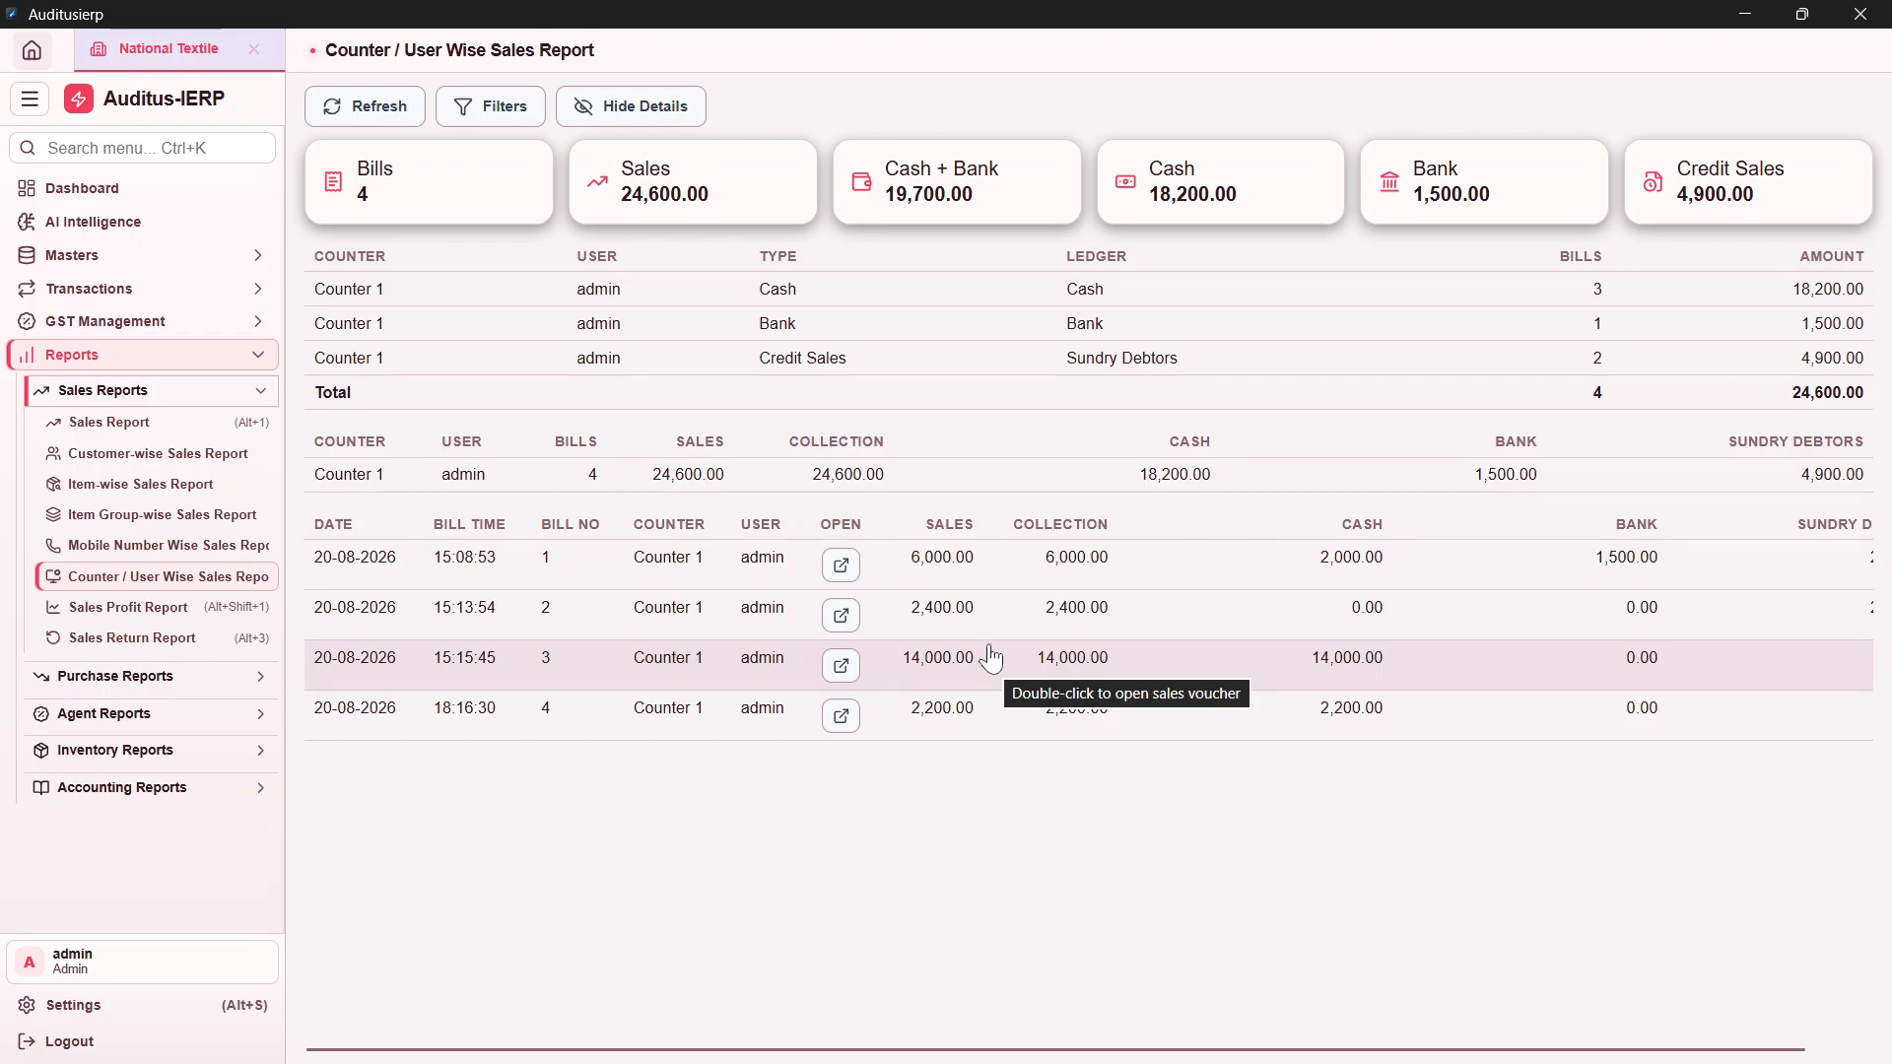
left_click(138, 514)
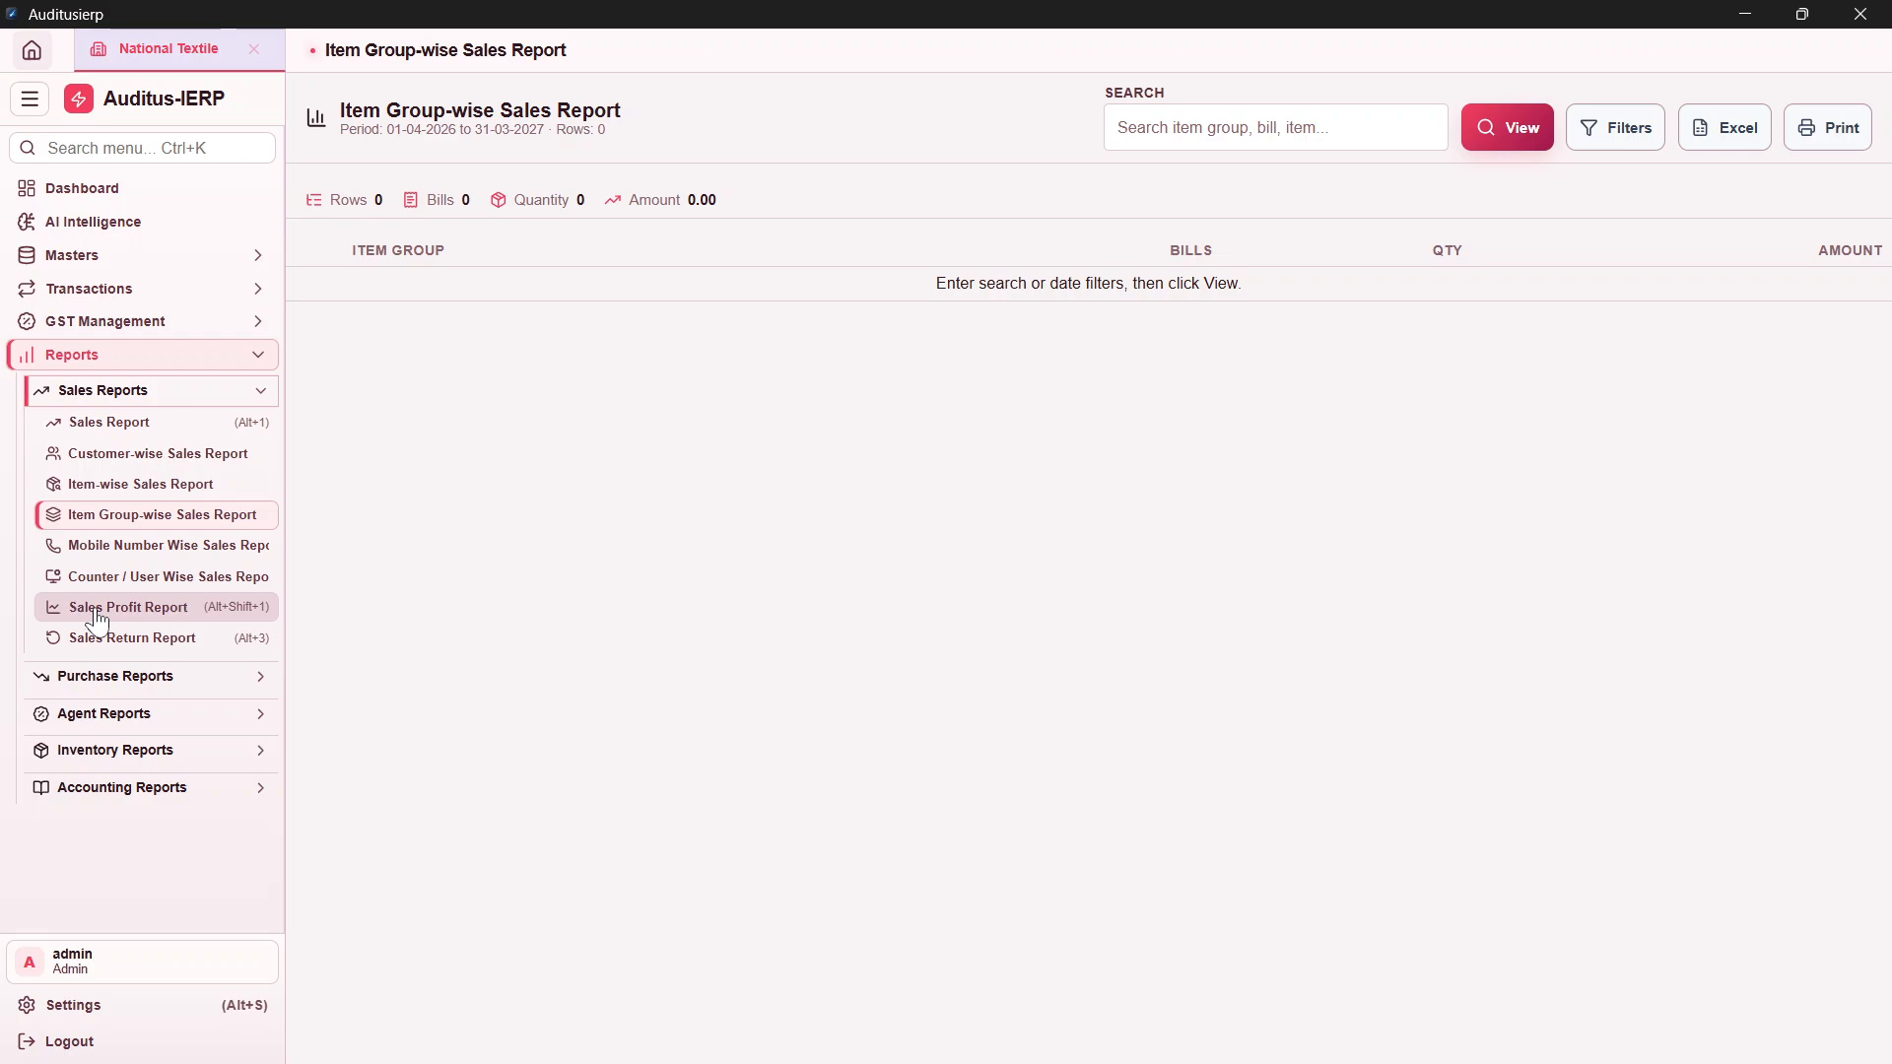
Step: Open the Sales Profit Report and expand Sales #1 to see Polo Shirt - XL's 2,619.03 profit
left_click(97, 608)
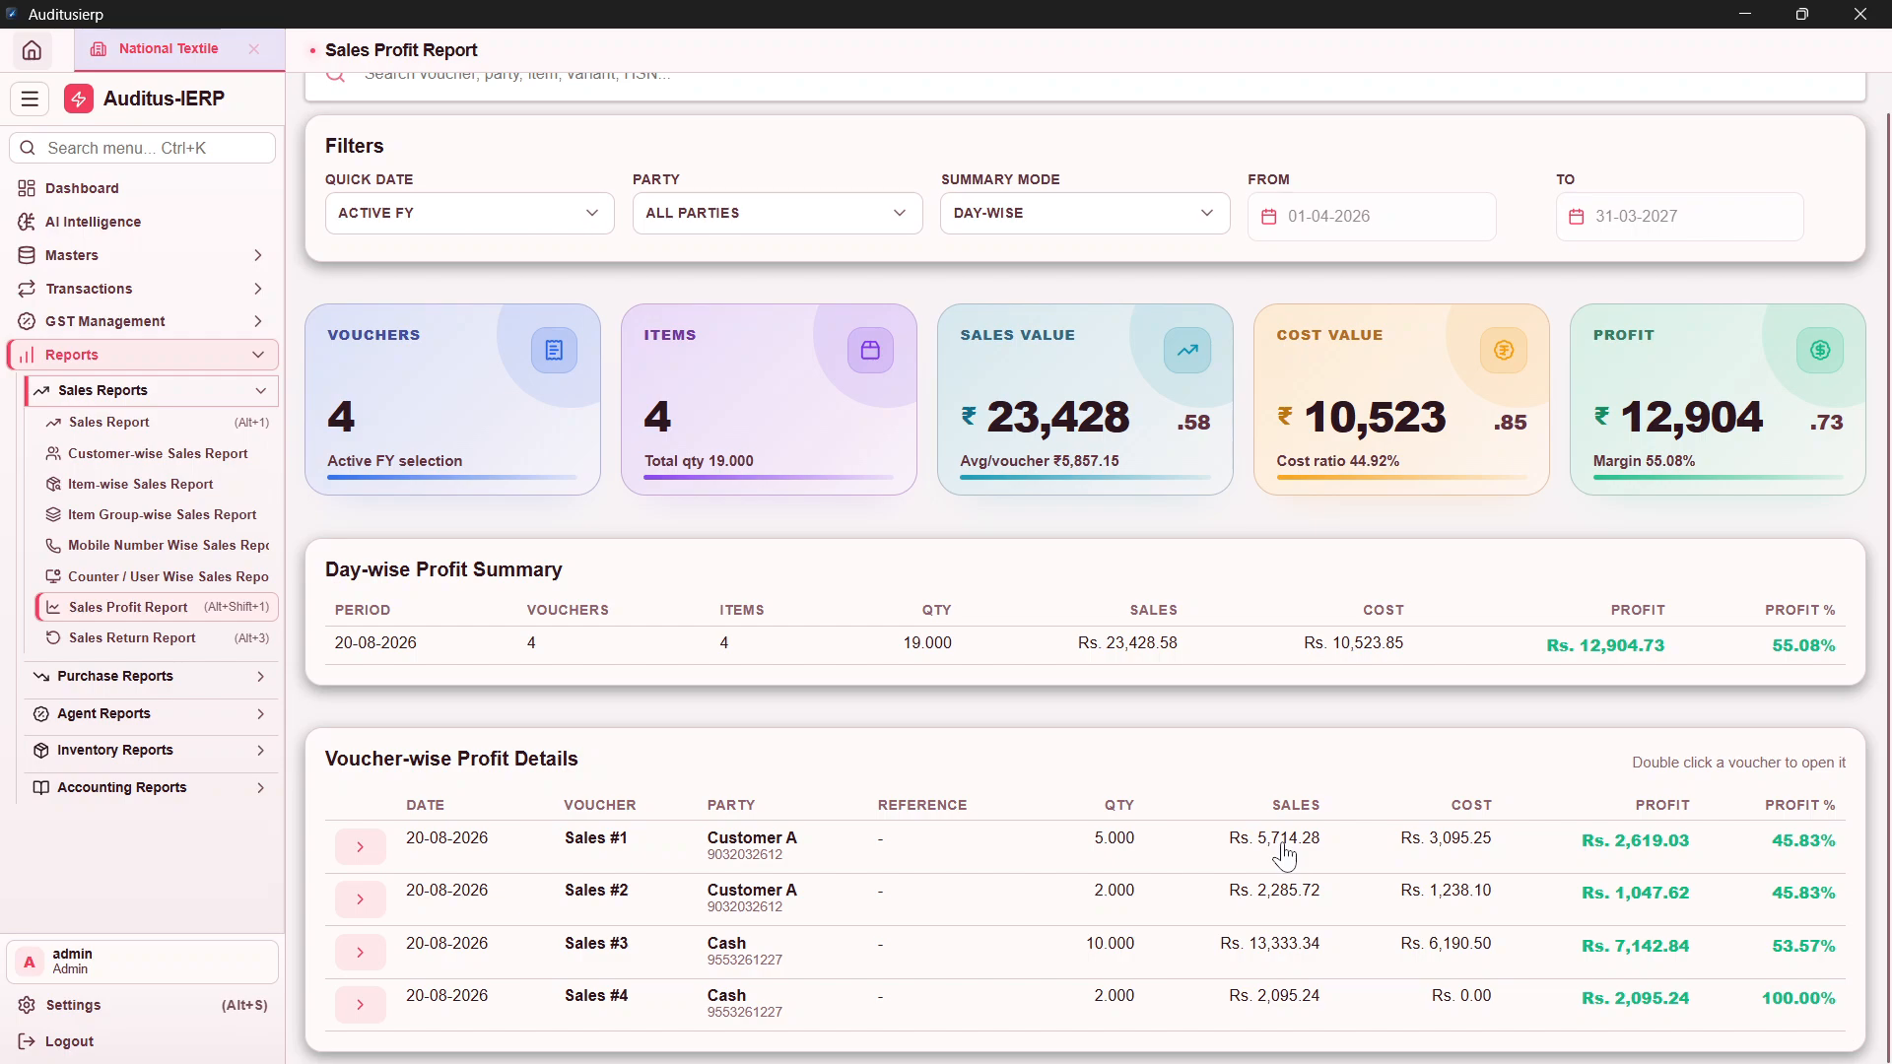
left_click(1284, 855)
scroll(947, 596, "up", 1)
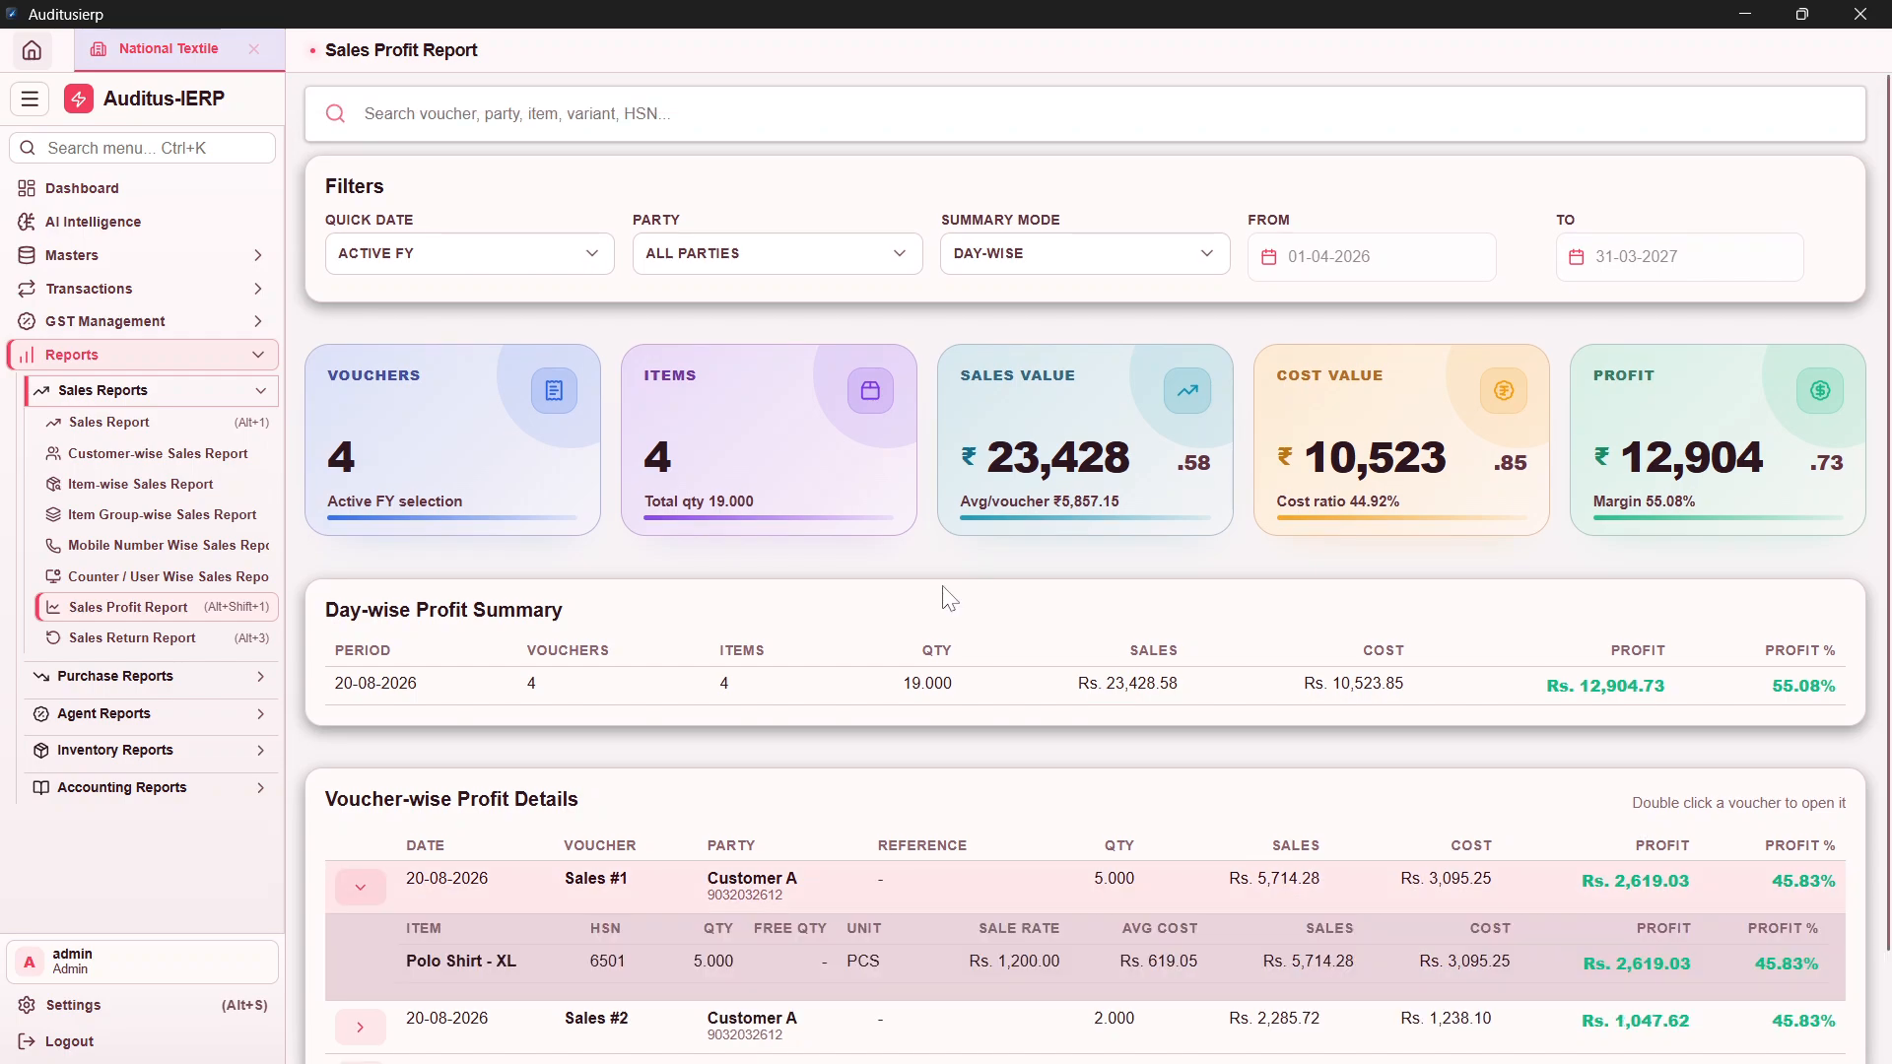
scroll(1084, 788, "down", 3)
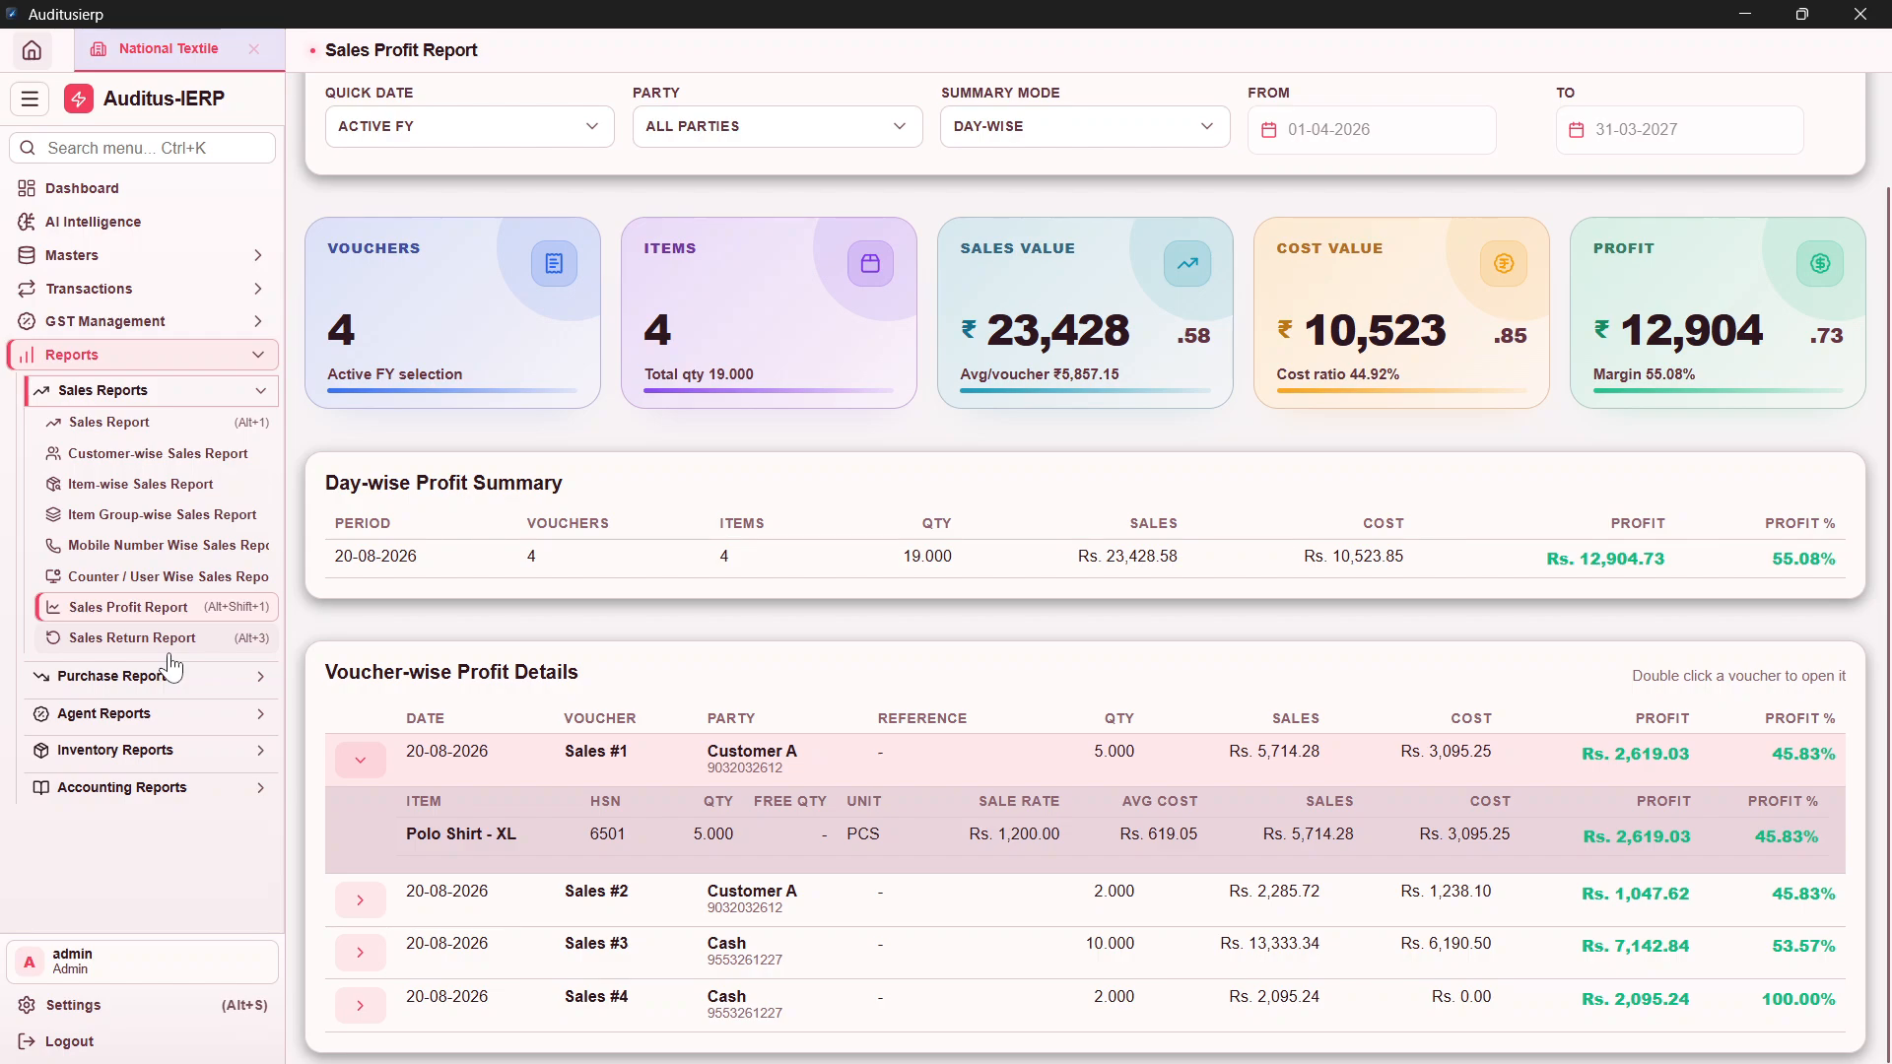
Step: Reopen the Mobile Number Wise Sales Report from Accounting Reports, showing Customer A's 2 vouchers
left_click(116, 750)
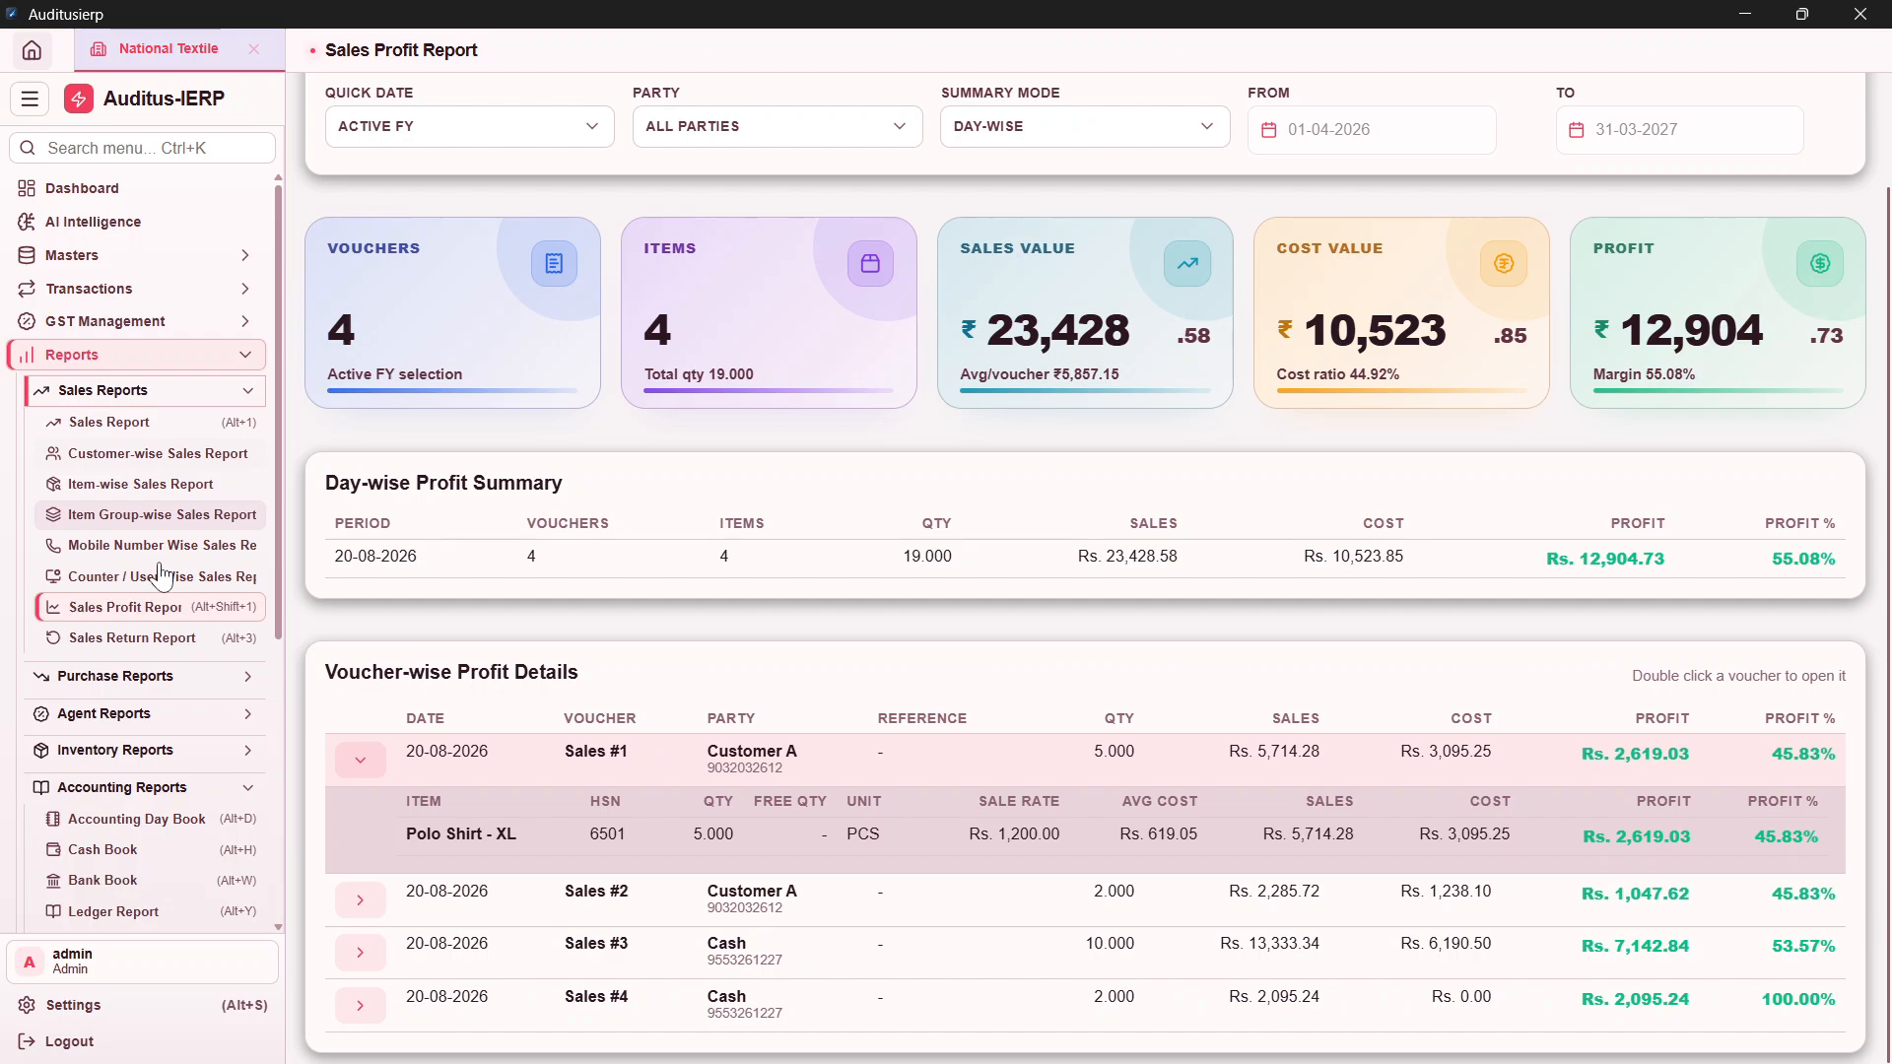
left_click(158, 544)
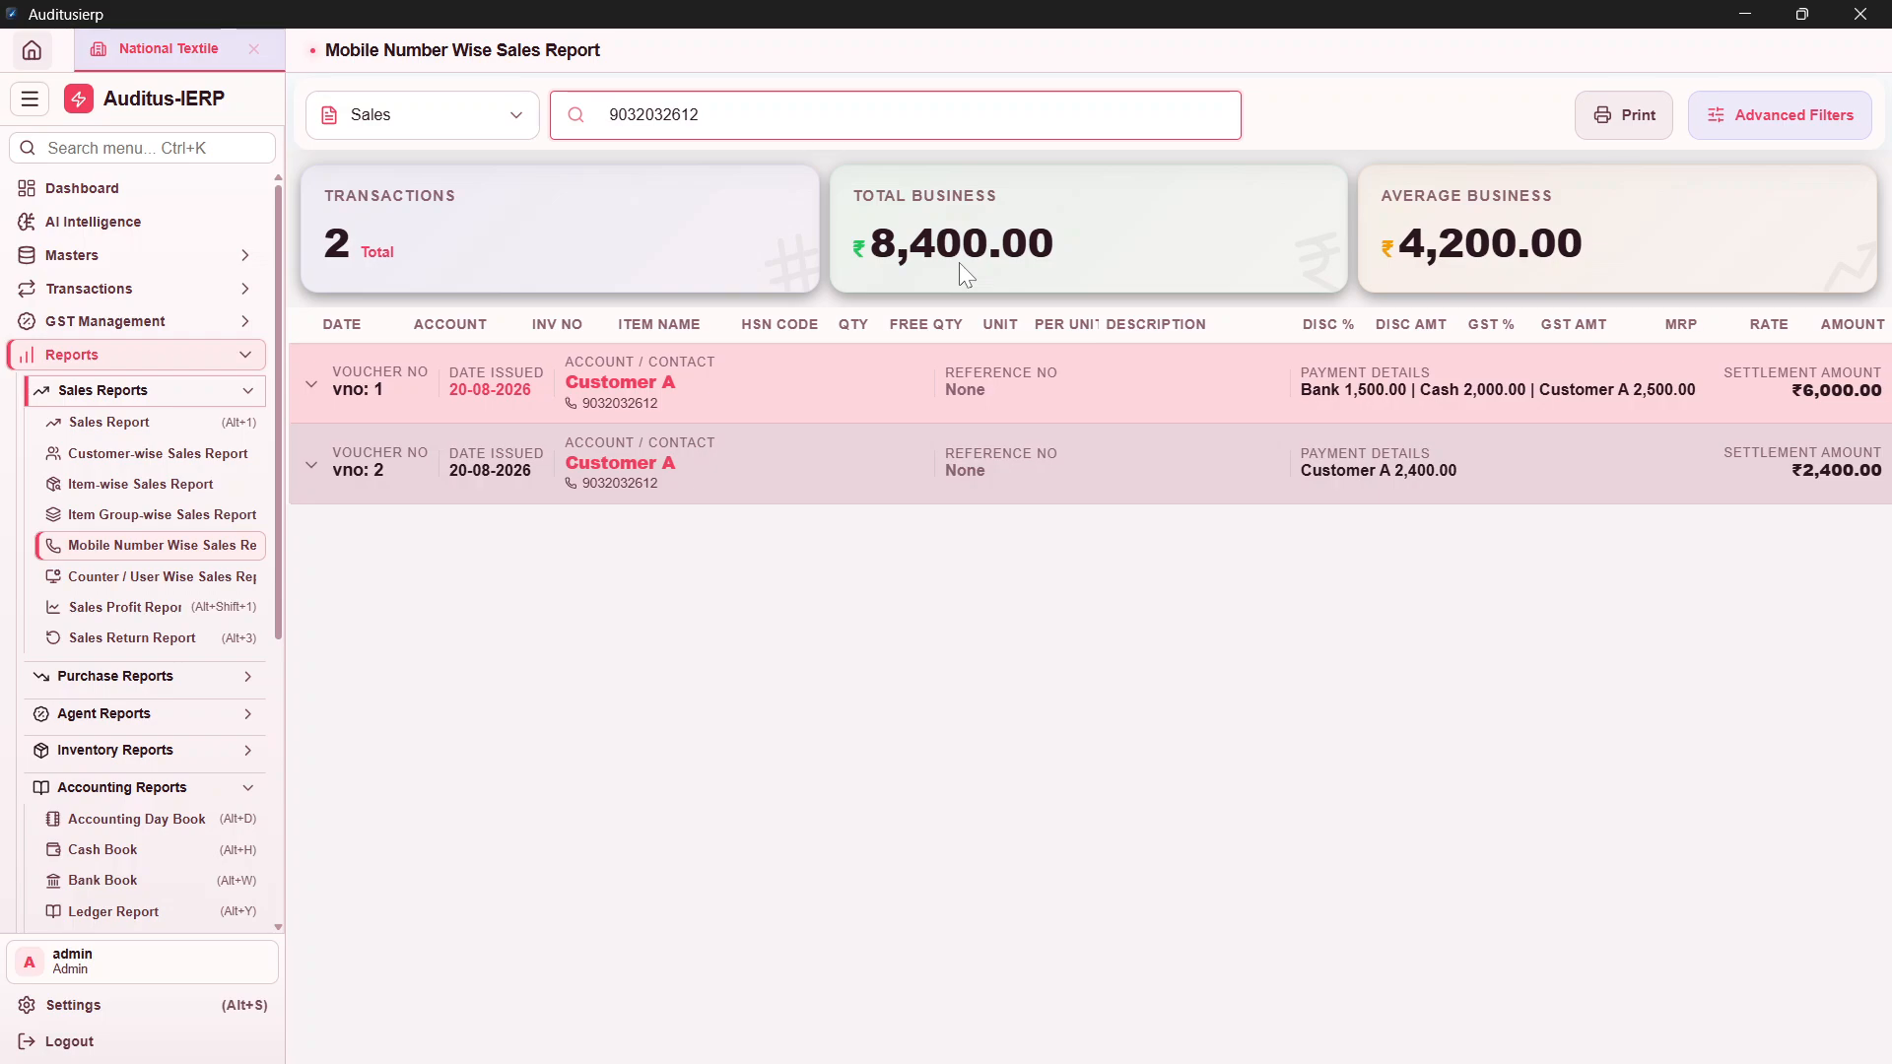